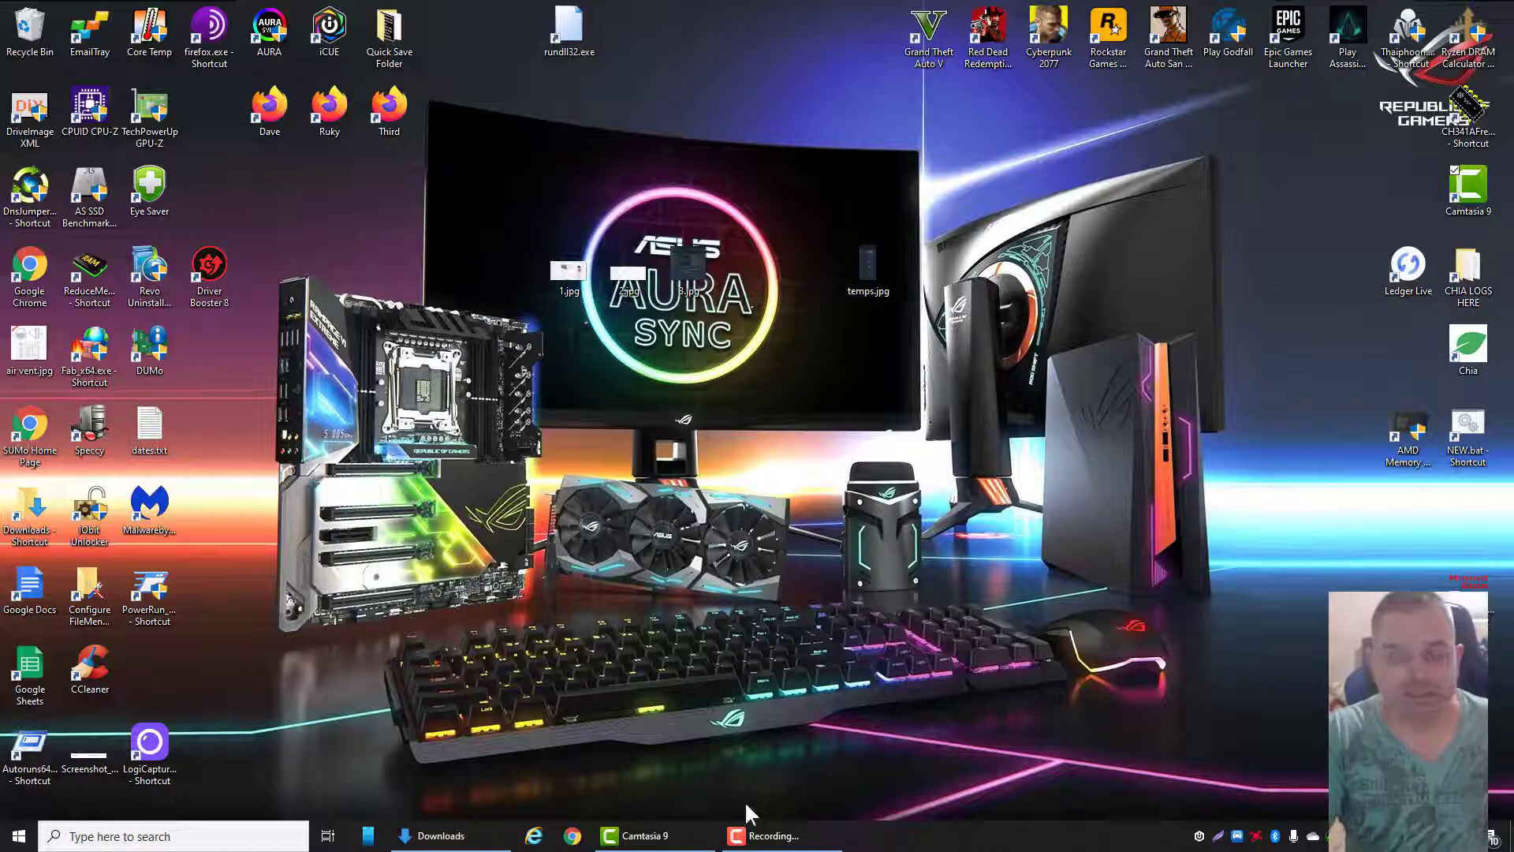
Step: Open AMD_StoreMI (2).zip from Downloads in WinRAR and launch AMD_StoreMI.exe from it
{"action": "left_click", "coordinate": [488, 826]}
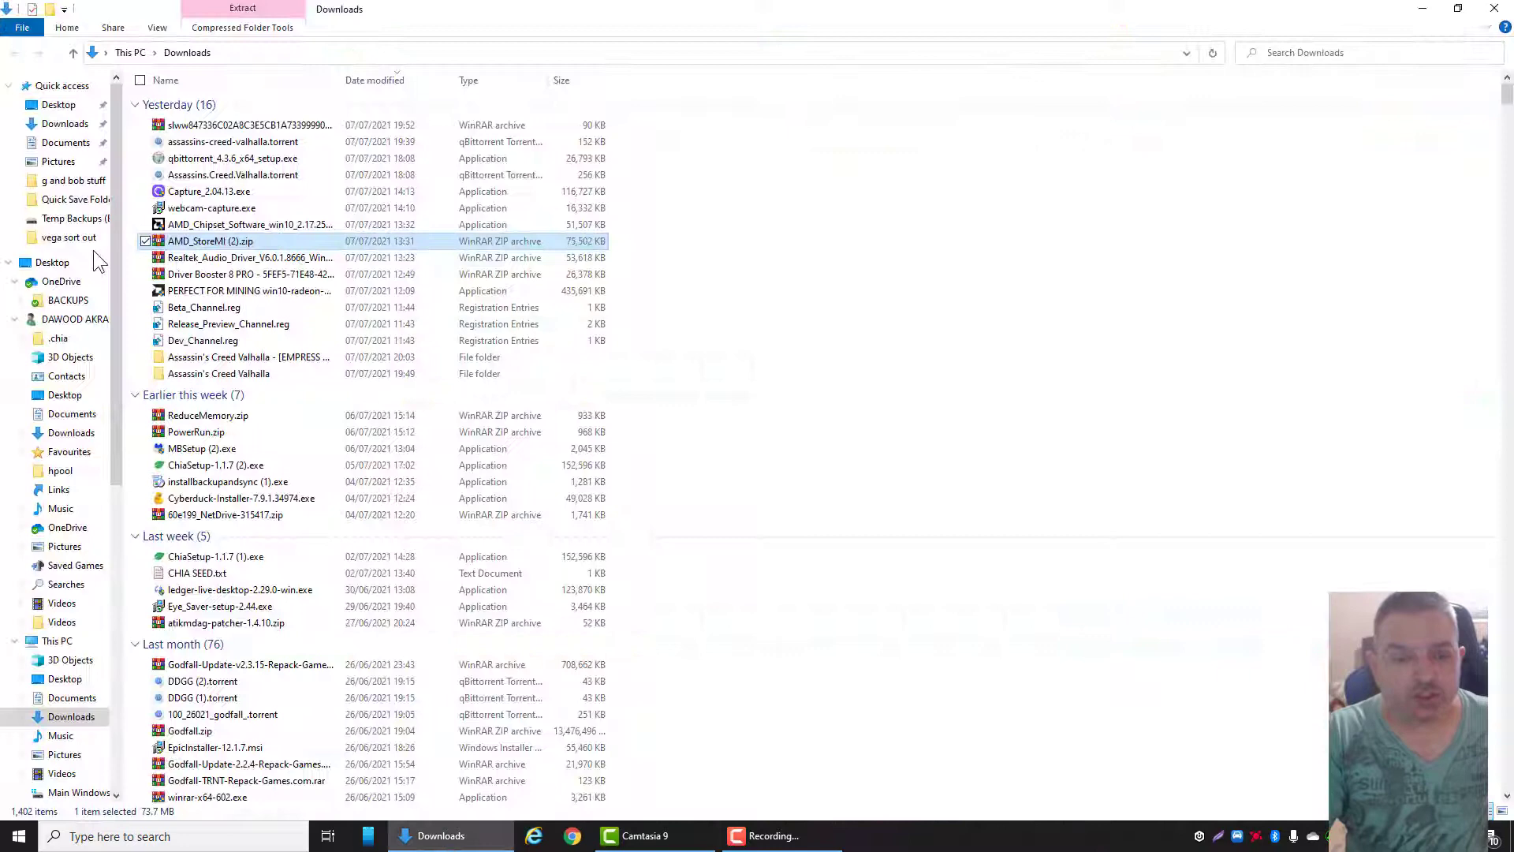
{"action": "left_click", "coordinate": [200, 241]}
{"action": "double_click", "coordinate": [199, 241]}
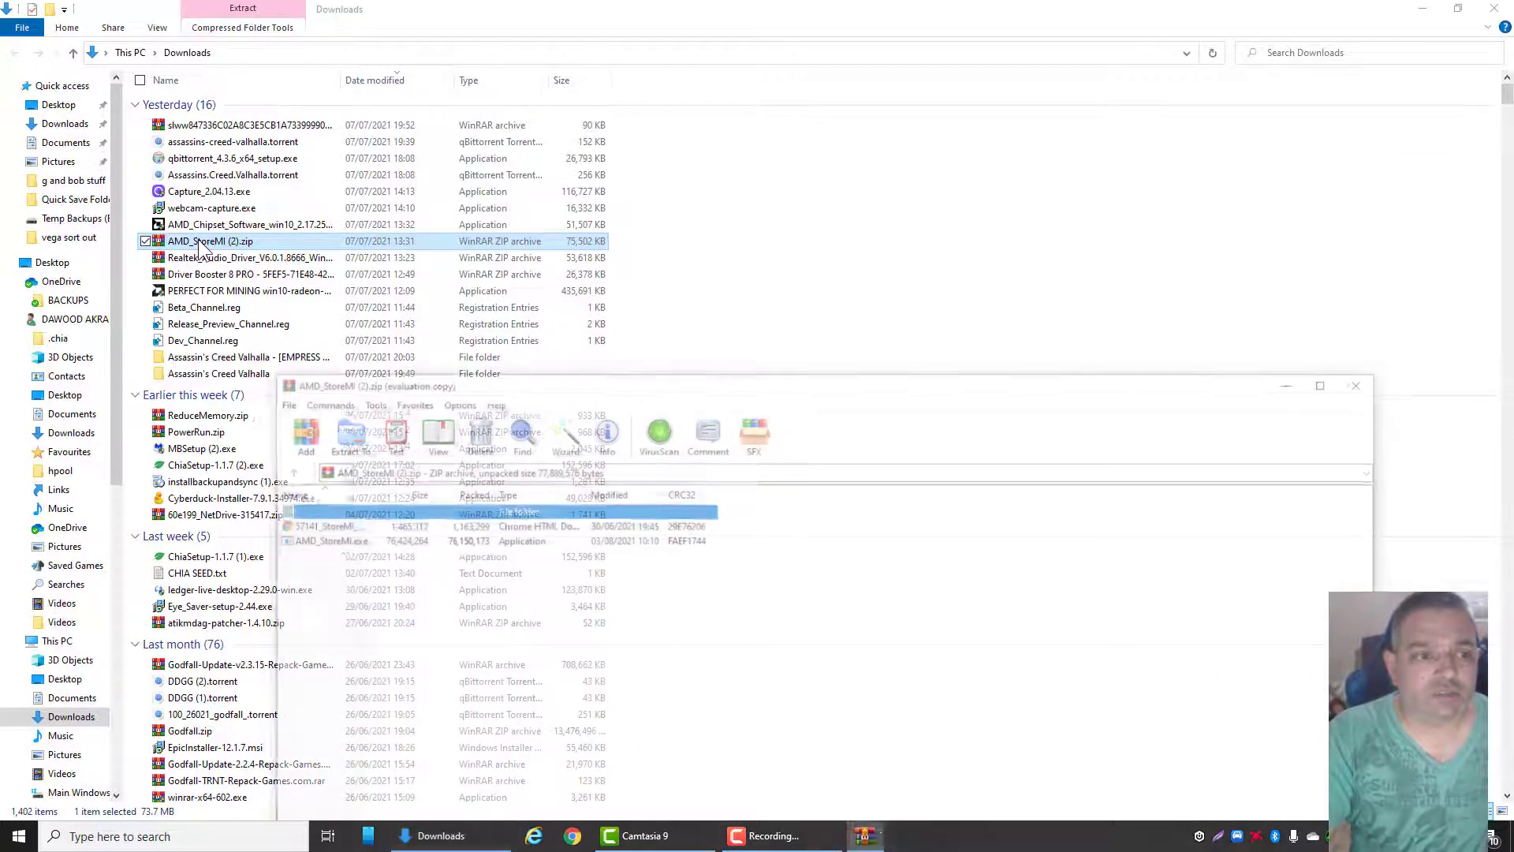
{"action": "left_click", "coordinate": [299, 540]}
{"action": "key", "text": "Return"}
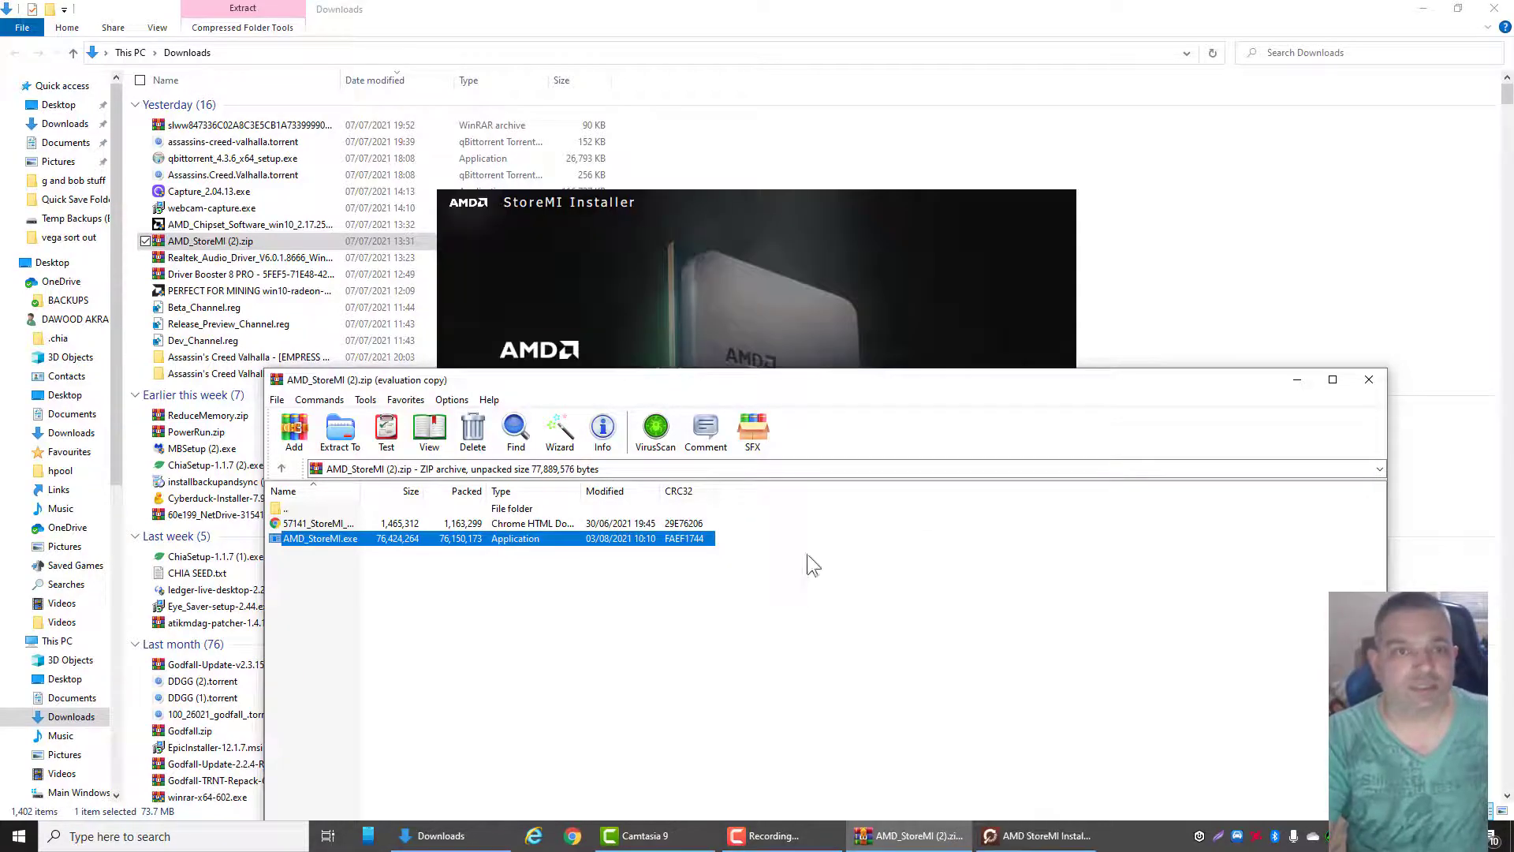
Step: Minimize WinRAR and let the installer report the SATA HDD plus SATA SSD cache setup is unsupported
{"action": "left_click", "coordinate": [1296, 379]}
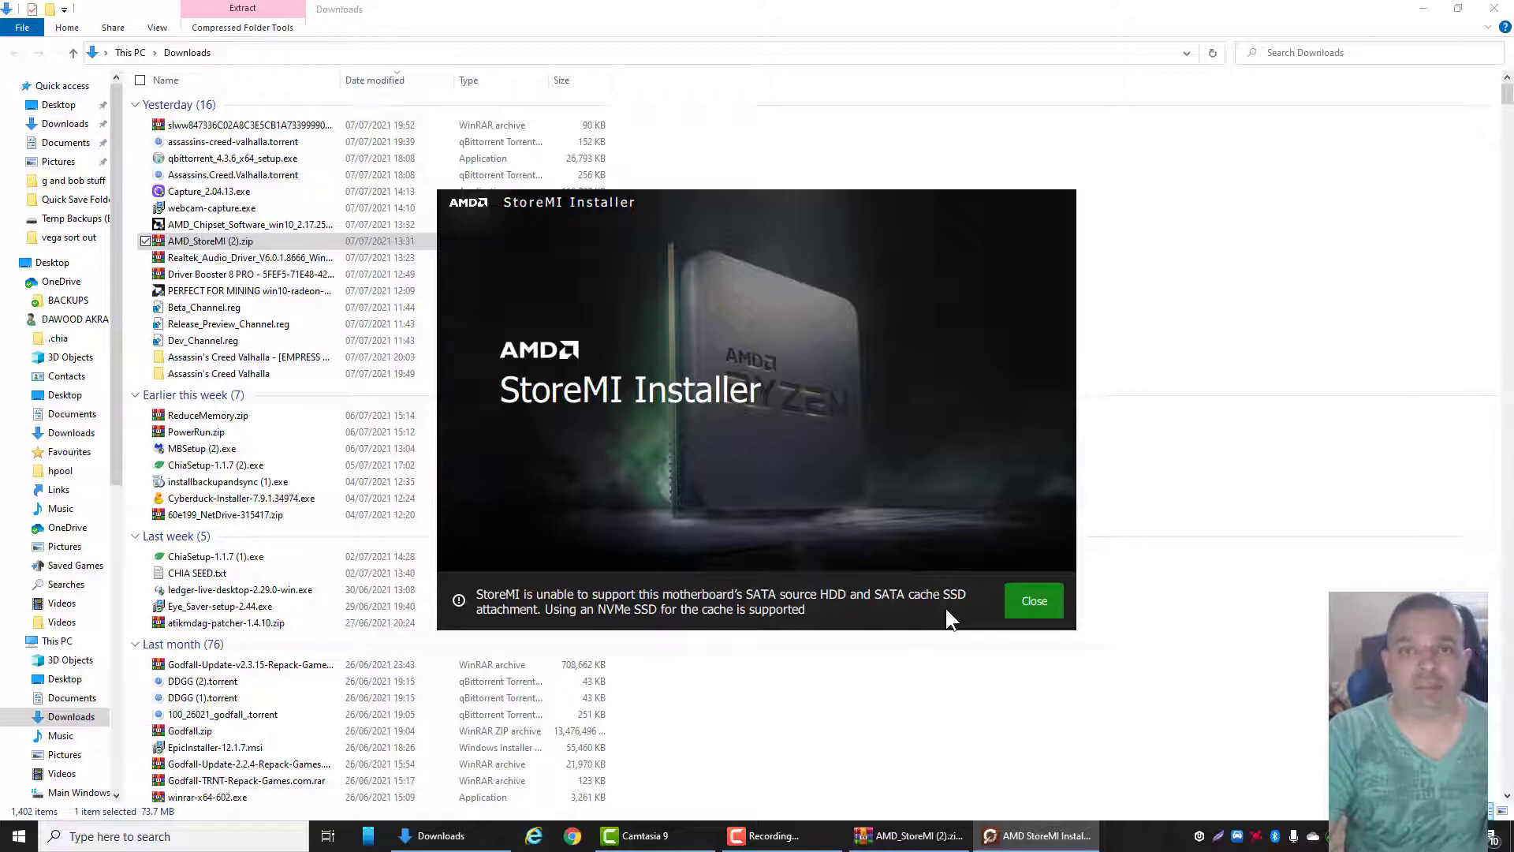
Step: Close the installer and Downloads window, then search 'dev' to open Device Manager's IDE ATA/ATAPI controllers
{"action": "left_click", "coordinate": [1026, 600]}
{"action": "left_click", "coordinate": [1496, 8]}
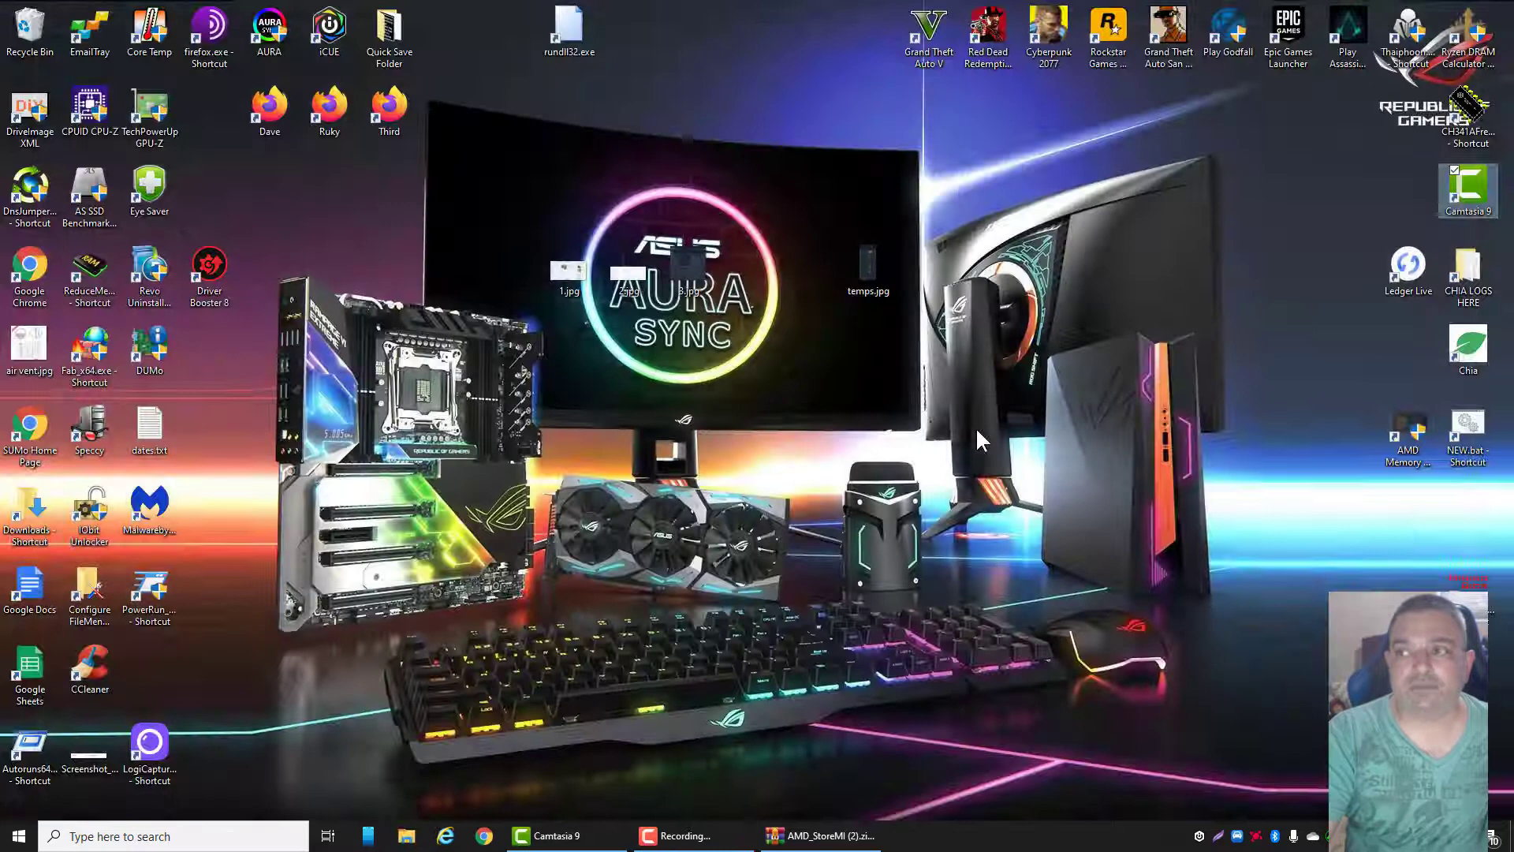
{"action": "key", "text": "super"}
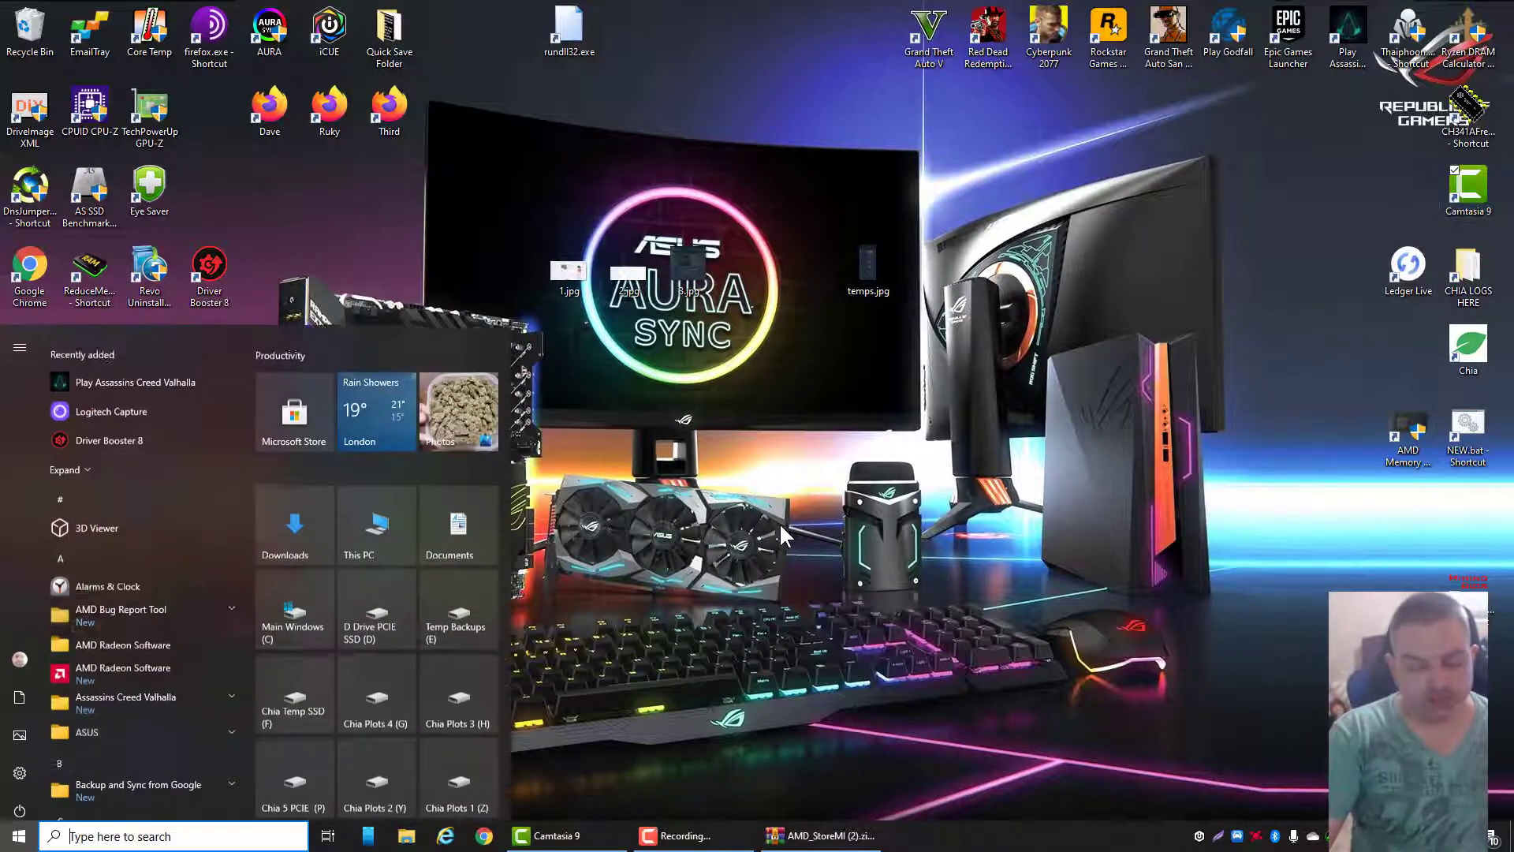
{"action": "type", "text": "dev"}
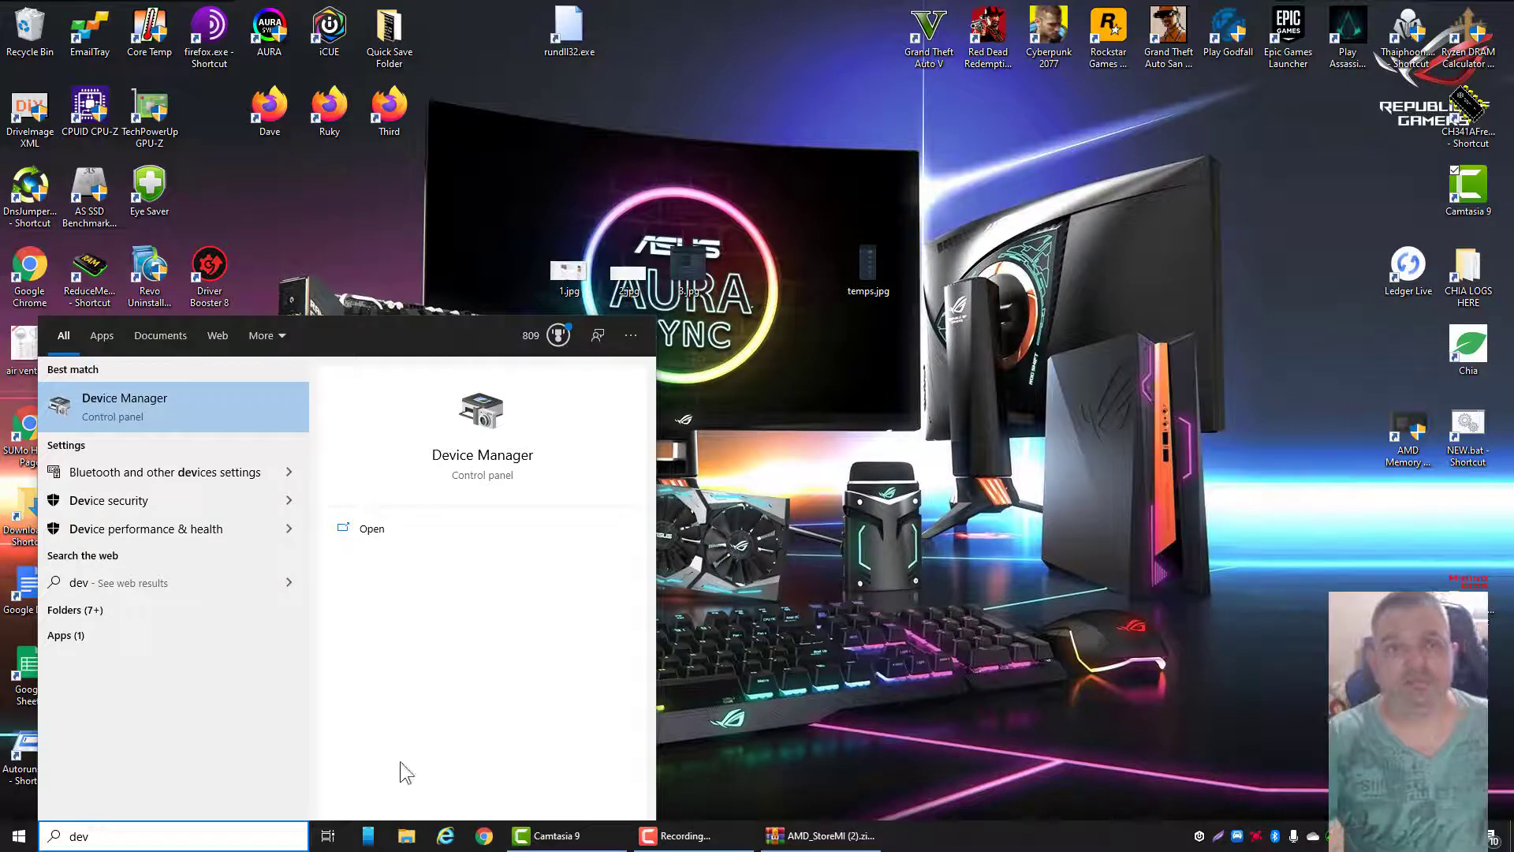
{"action": "left_click", "coordinate": [163, 414]}
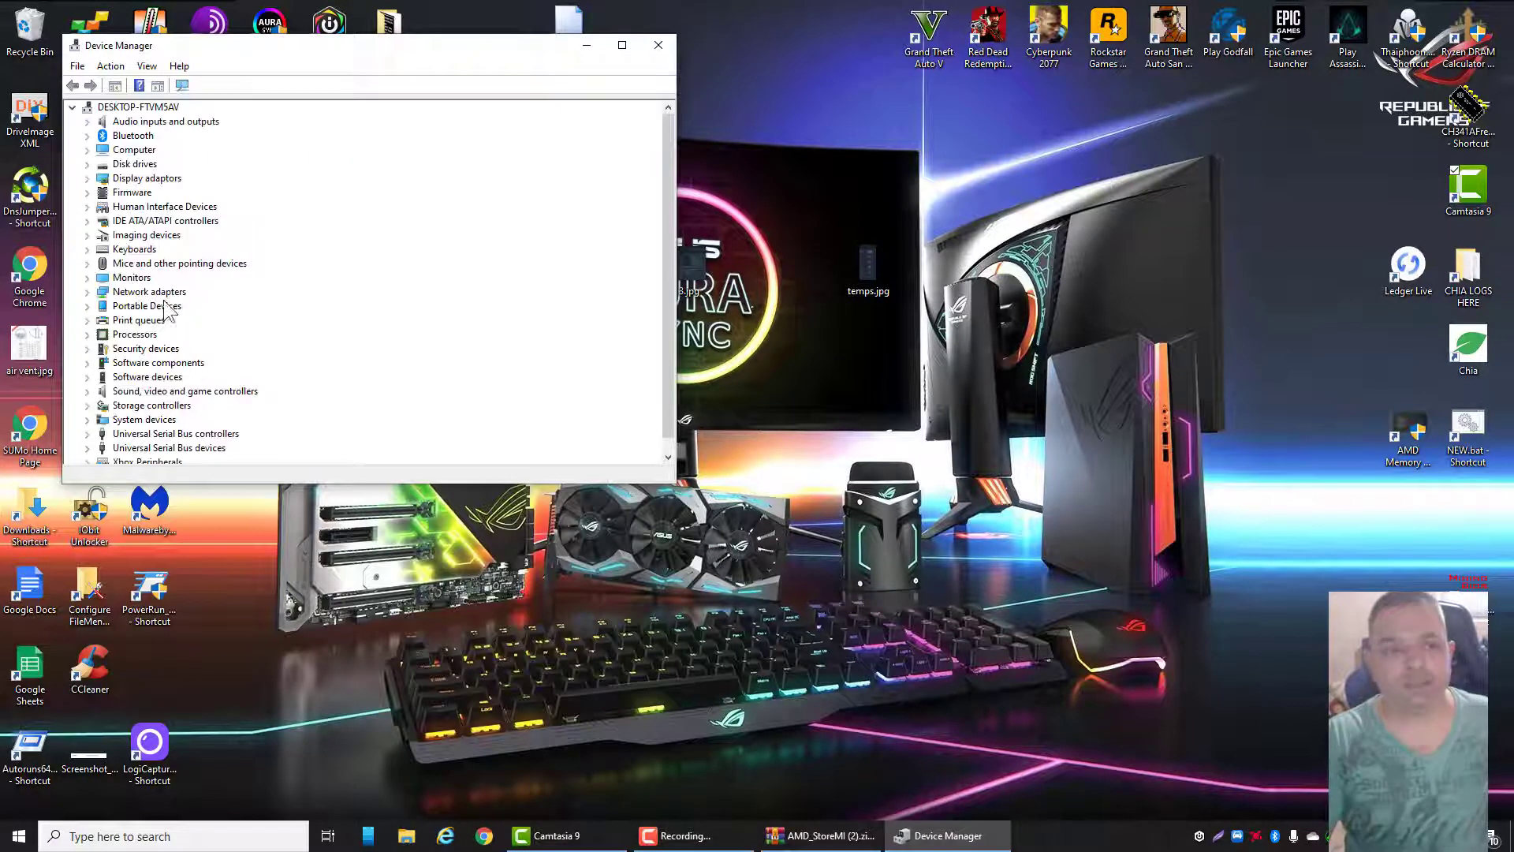
{"action": "left_click", "coordinate": [139, 224]}
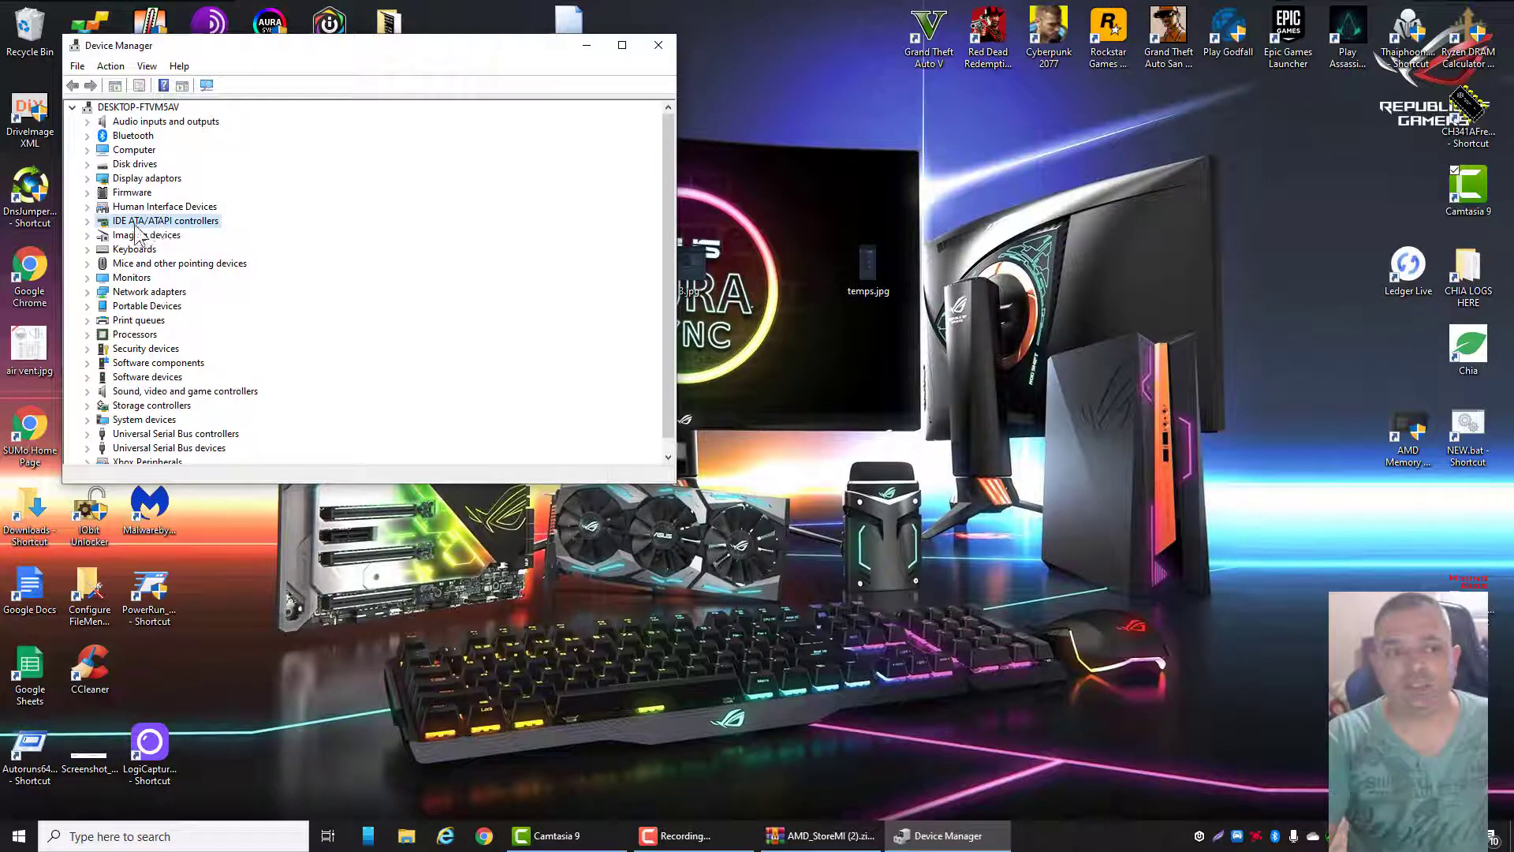
Step: Uninstall the first AMD SATA Controller listed under IDE ATA/ATAPI controllers
{"action": "left_click", "coordinate": [87, 222]}
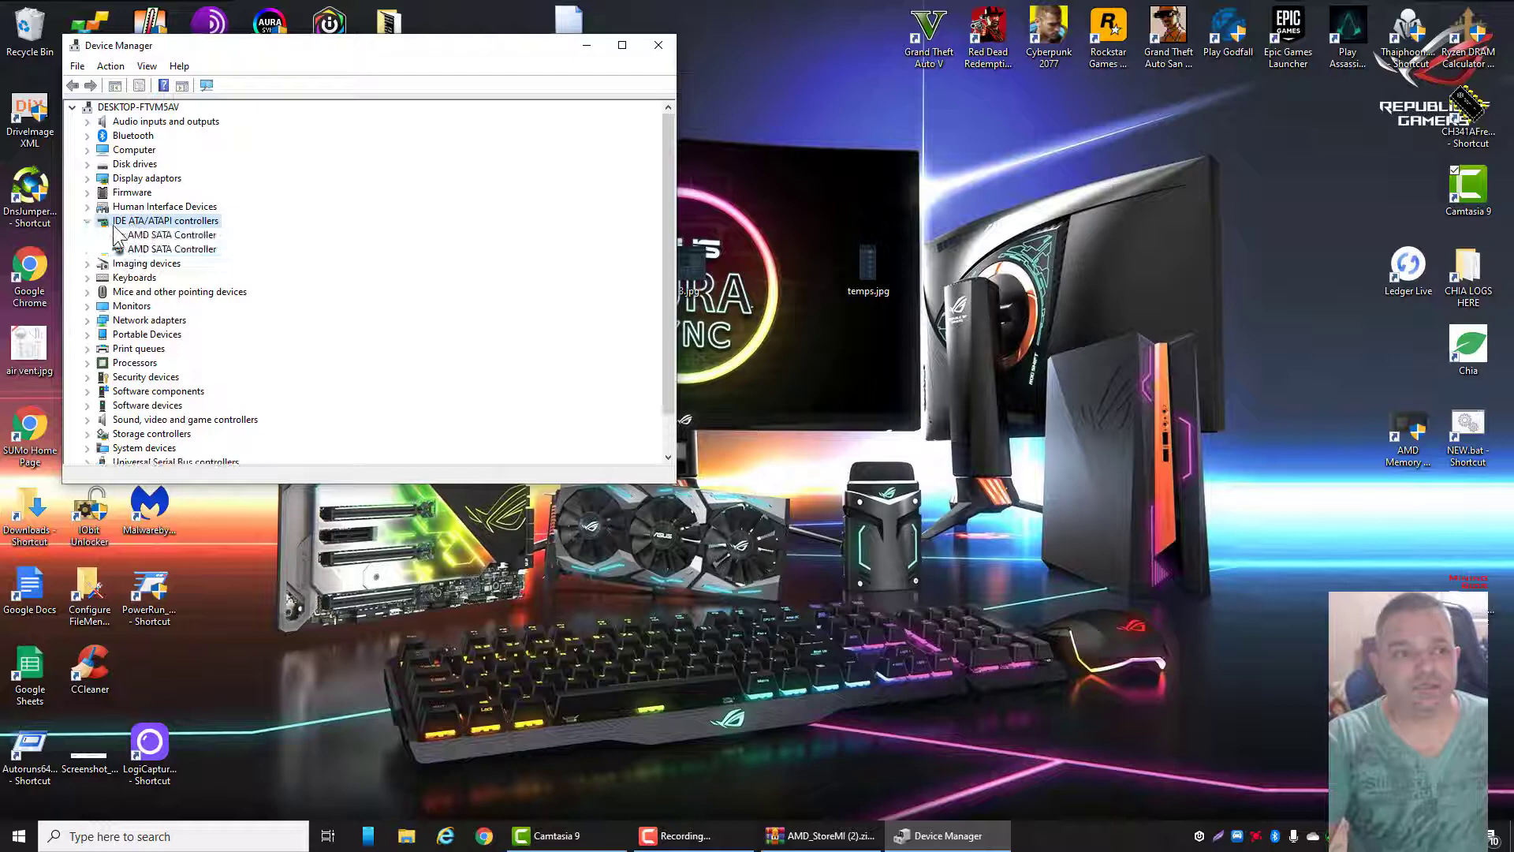
{"action": "left_click", "coordinate": [168, 235]}
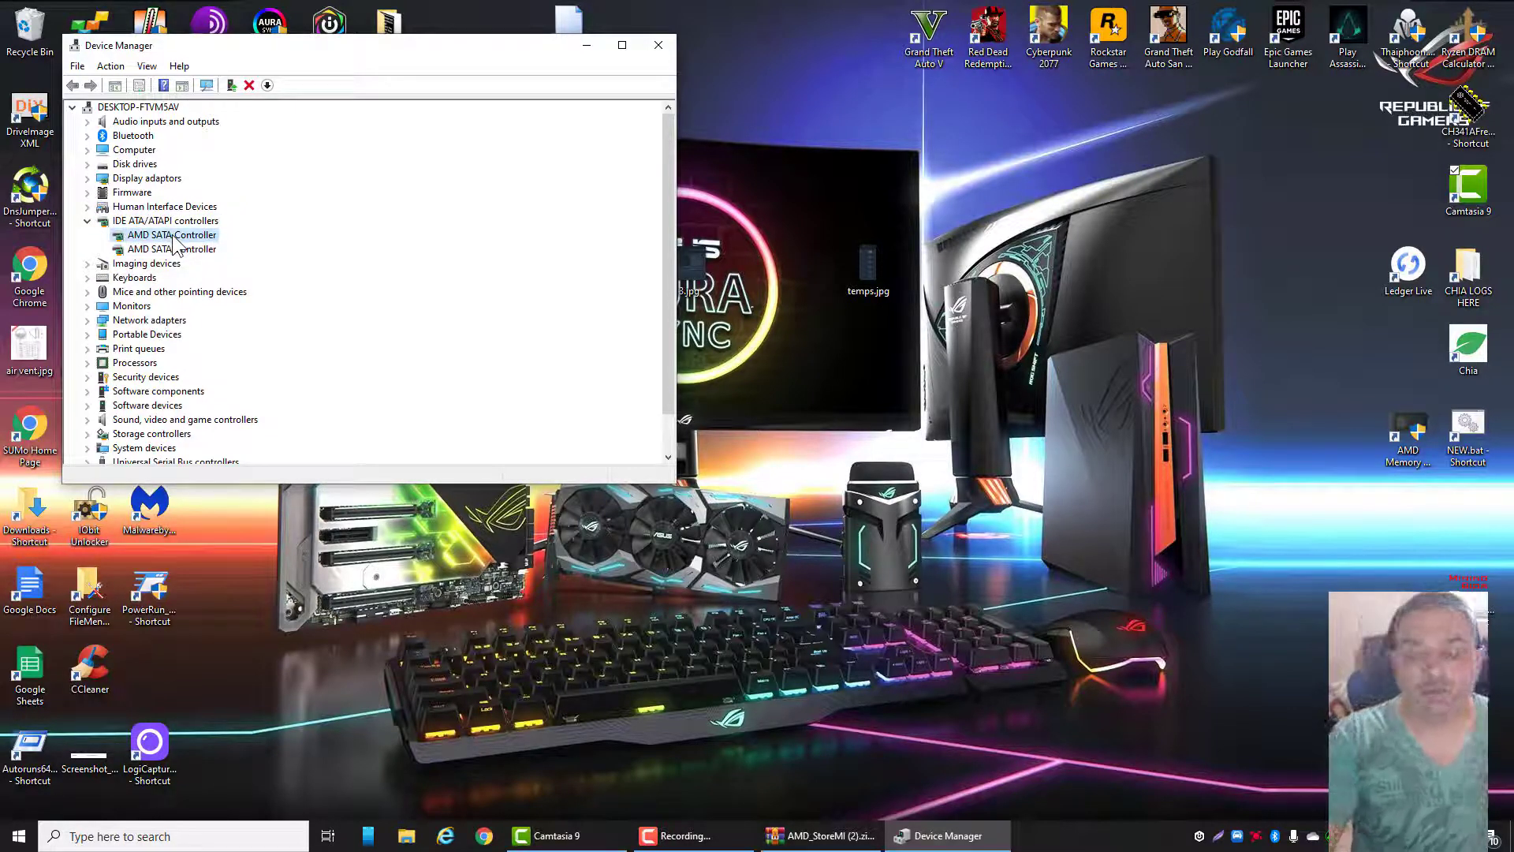
{"action": "right_click", "coordinate": [174, 238]}
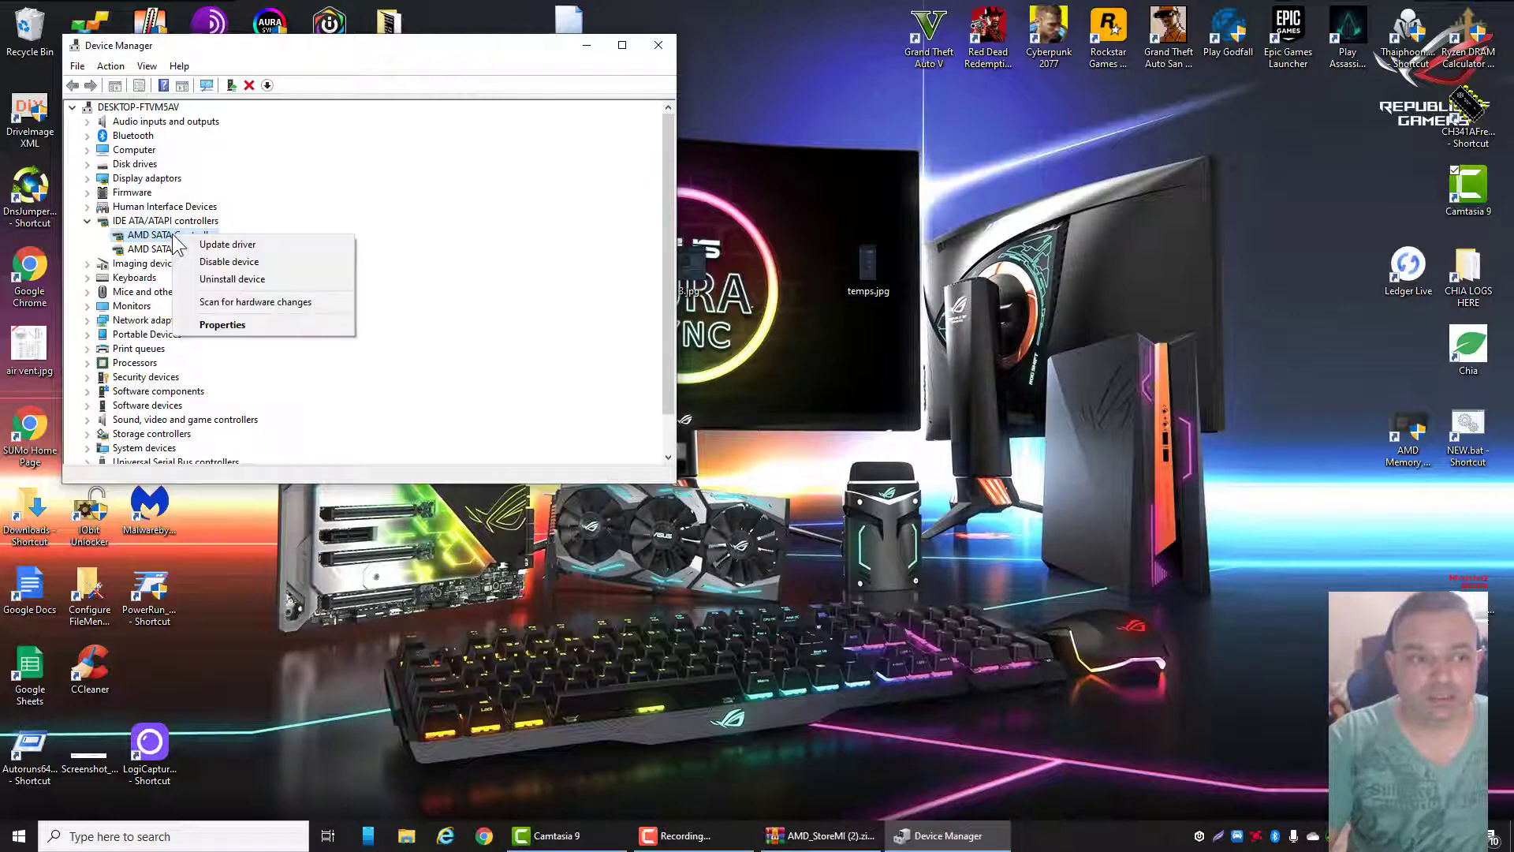
{"action": "left_click", "coordinate": [244, 282]}
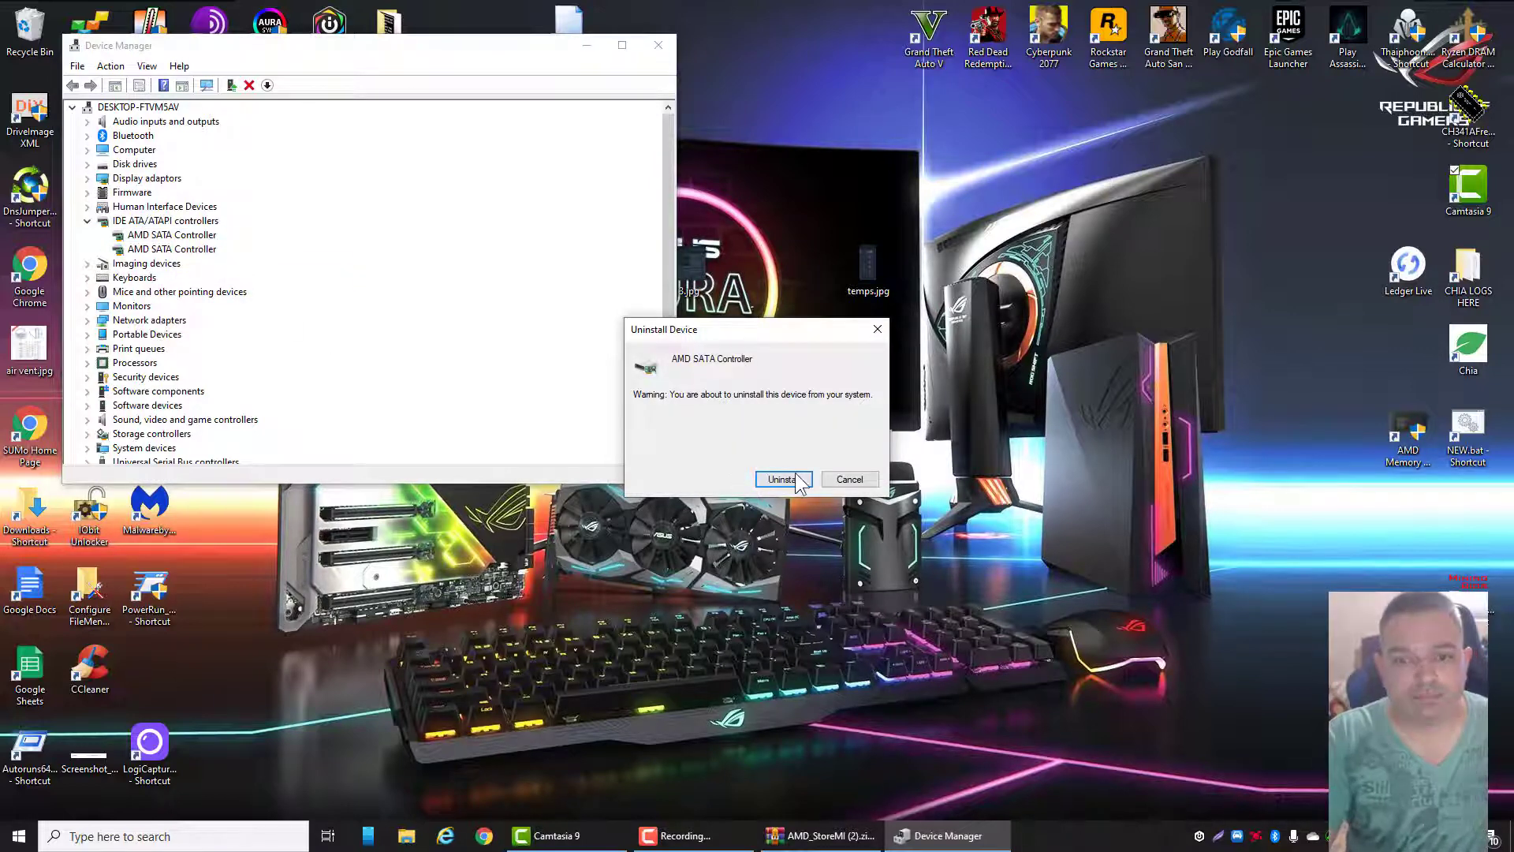
{"action": "left_click", "coordinate": [801, 481]}
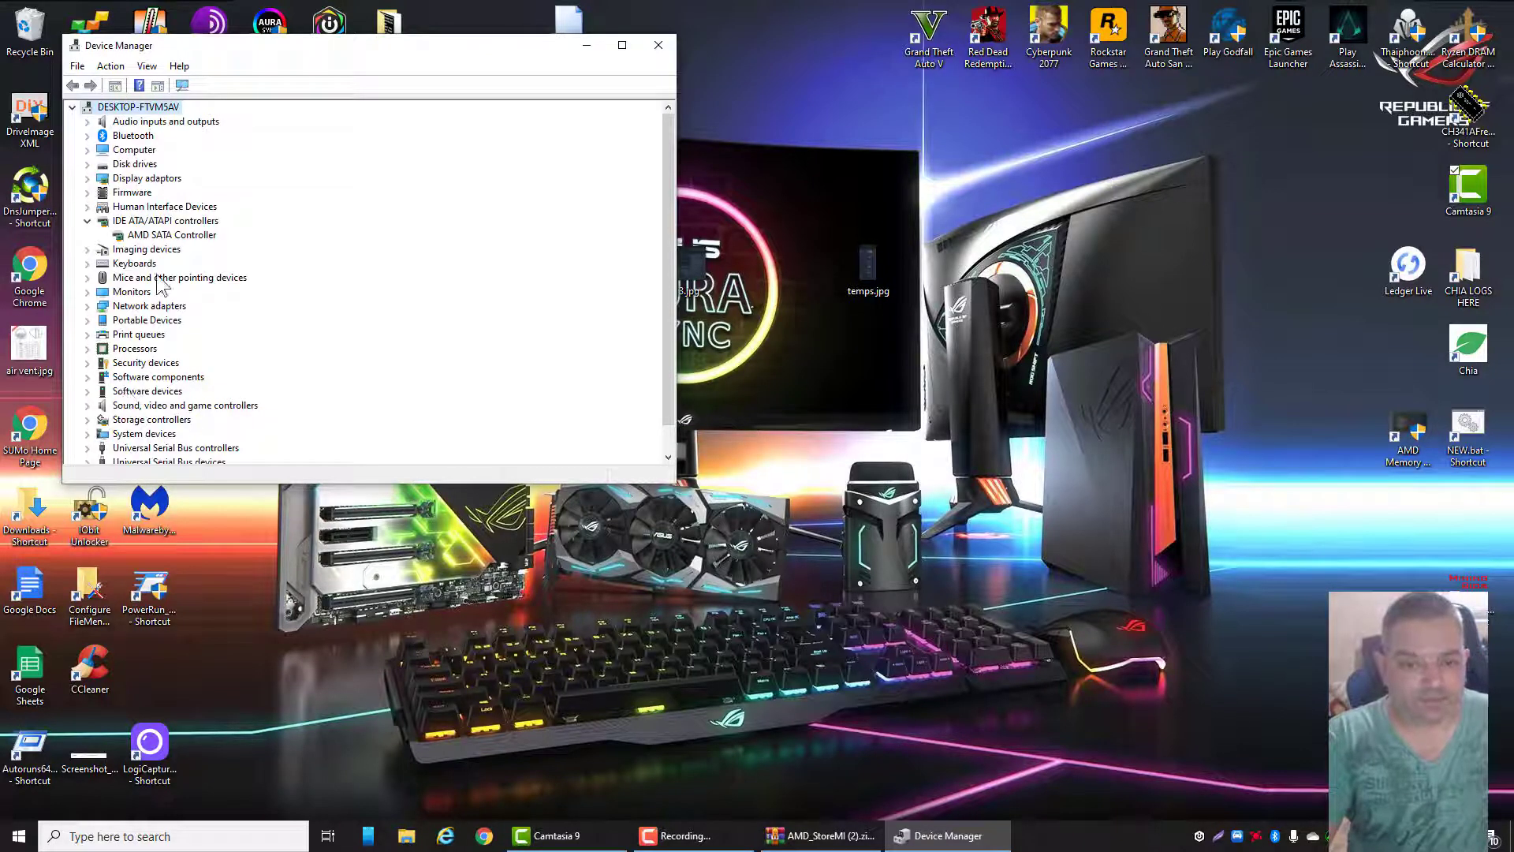
Step: Start a driver update for the remaining AMD SATA Controller, picking from the computer's available drivers
{"action": "left_click", "coordinate": [136, 237]}
{"action": "right_click", "coordinate": [176, 238]}
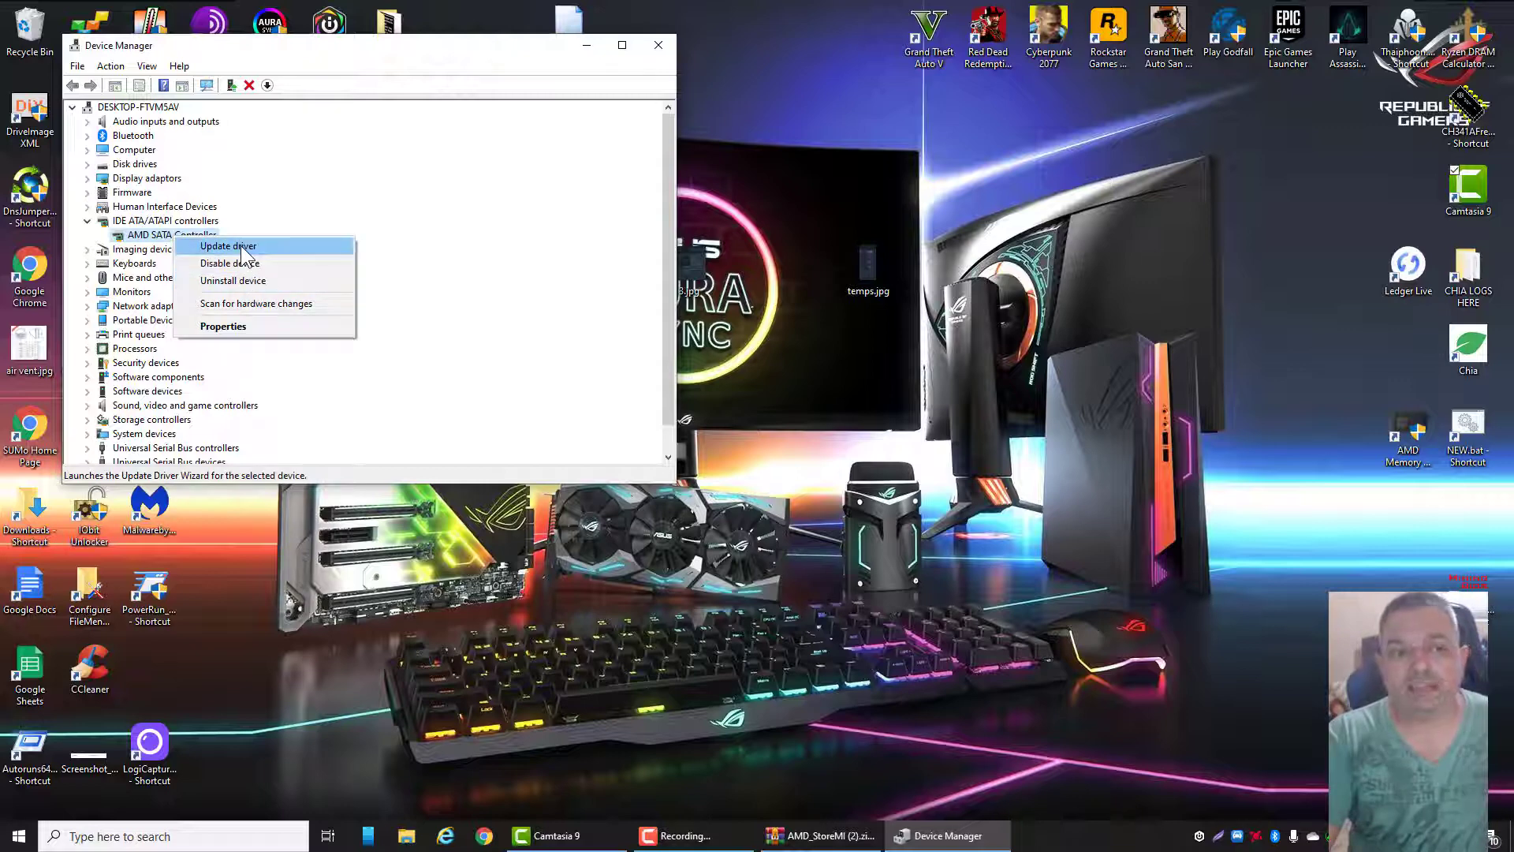
{"action": "left_click", "coordinate": [134, 237]}
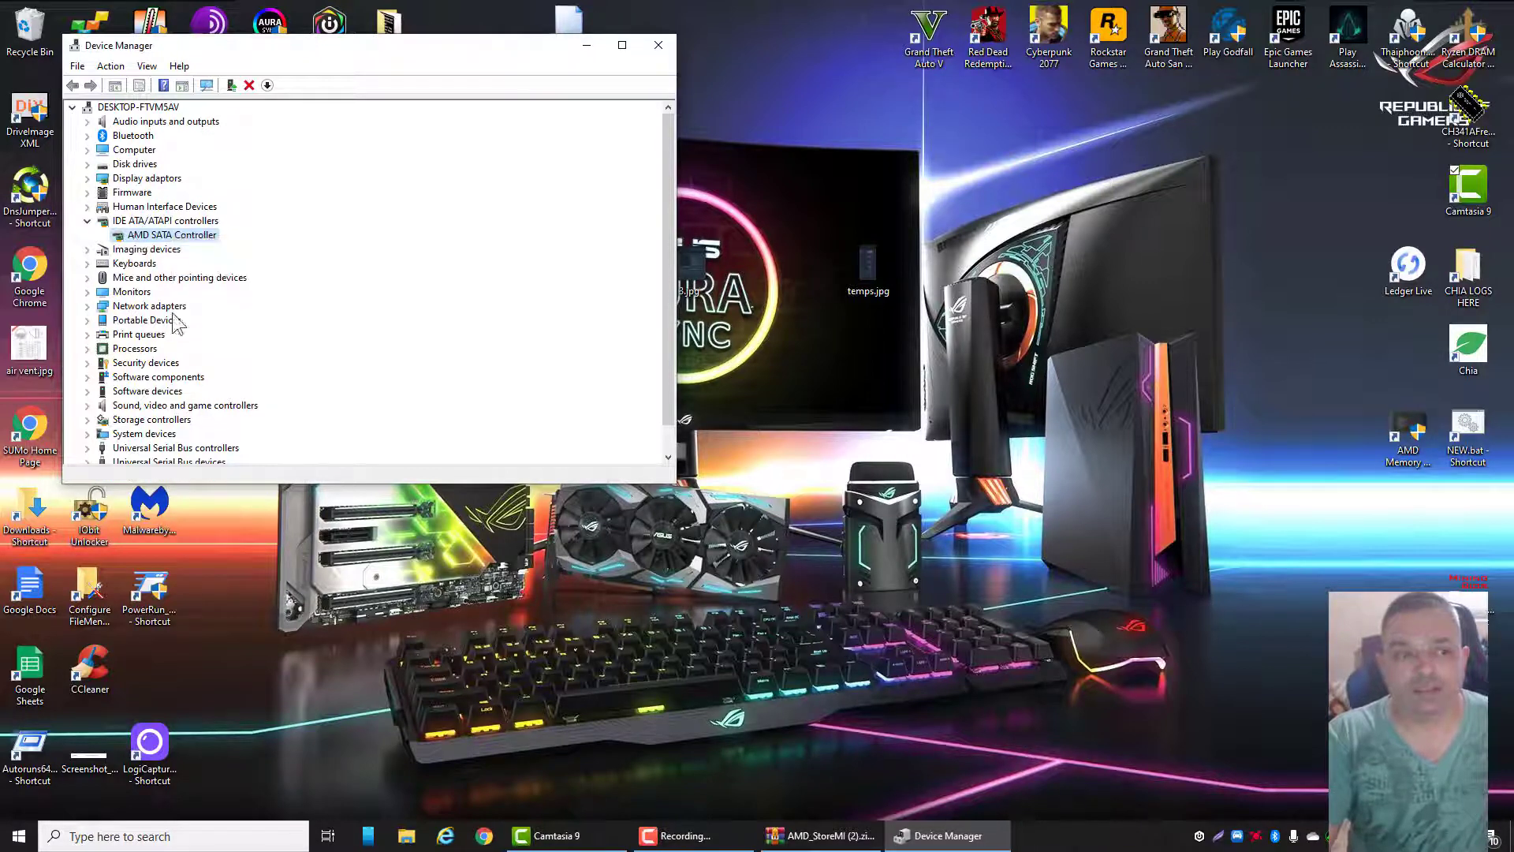
{"action": "right_click", "coordinate": [163, 236]}
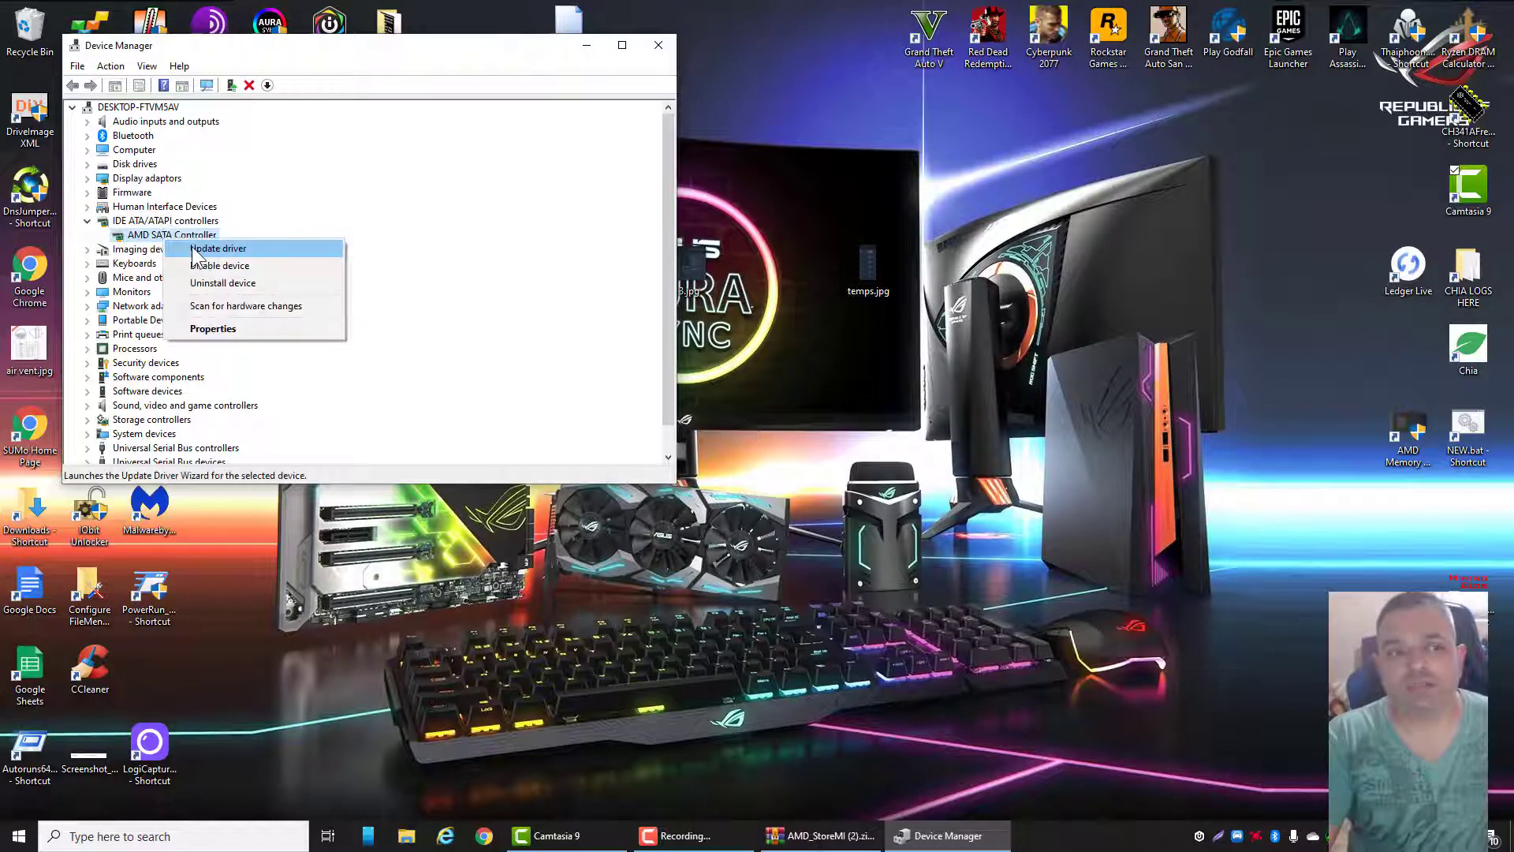
{"action": "left_click", "coordinate": [194, 247]}
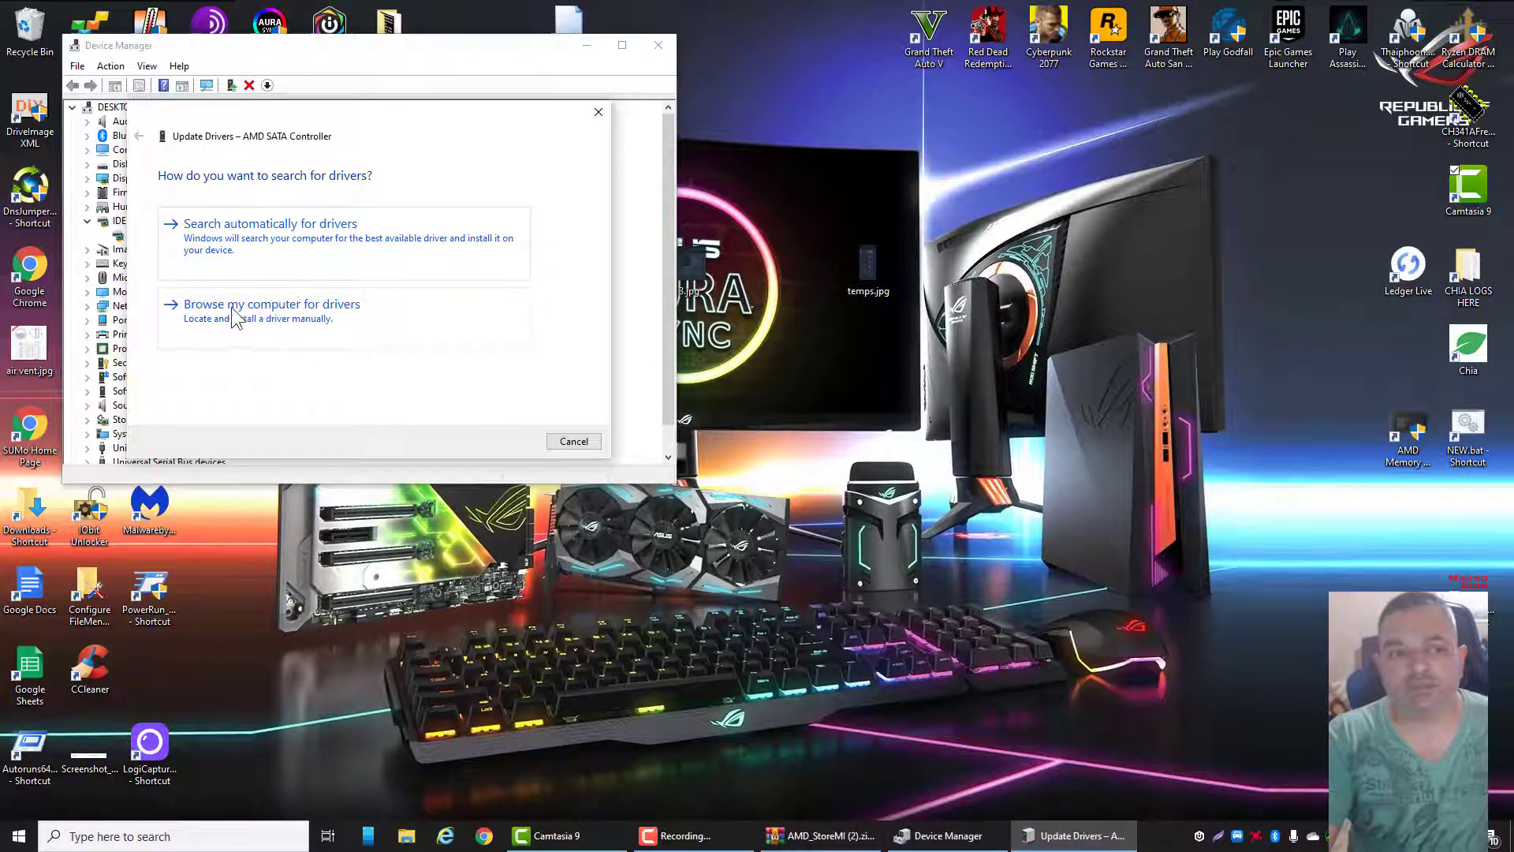
{"action": "left_click", "coordinate": [310, 314]}
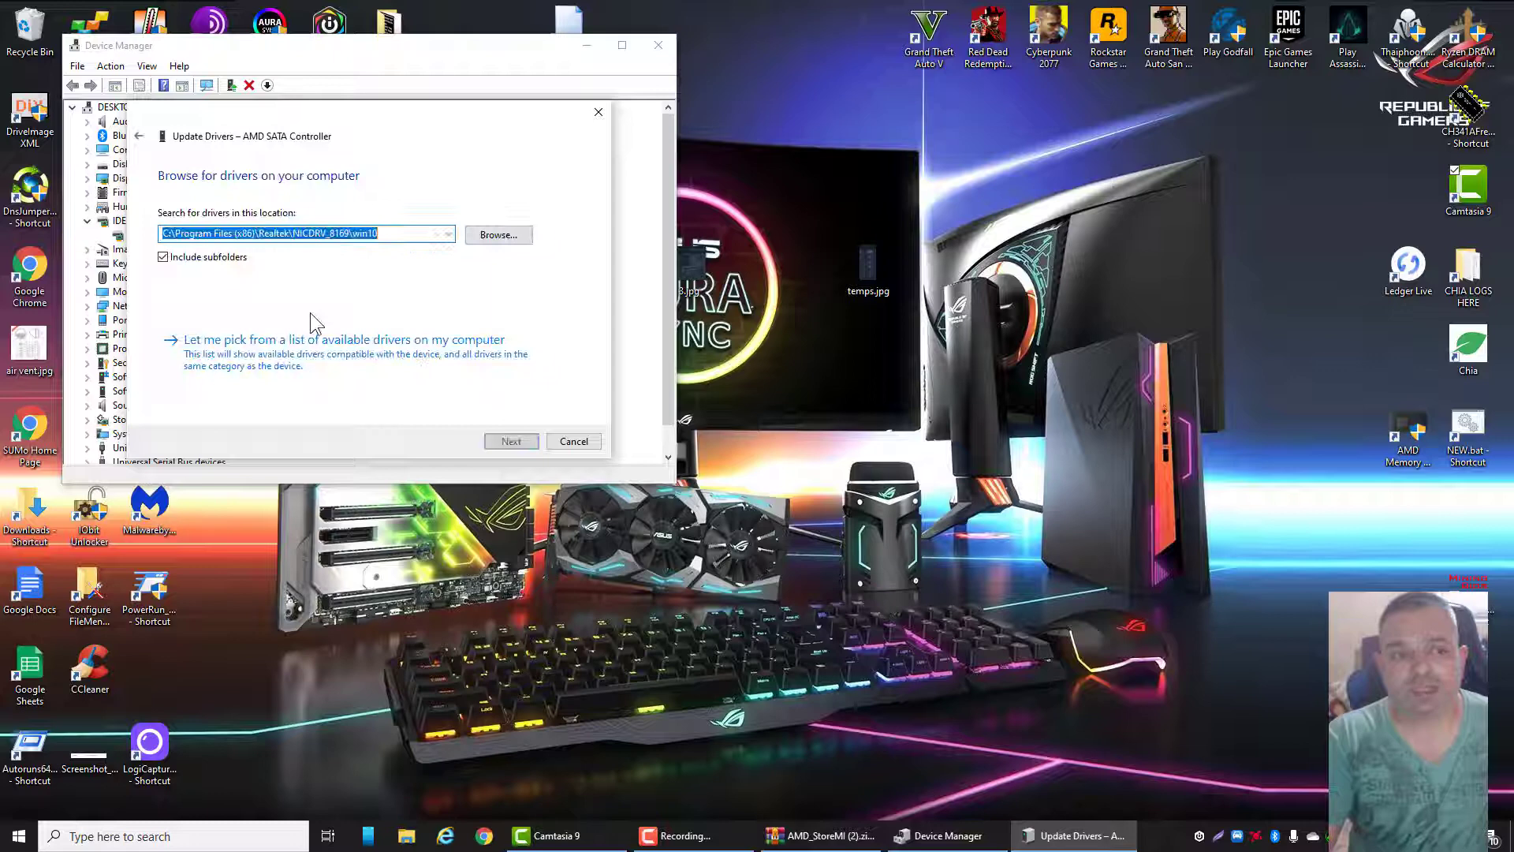
{"action": "left_click", "coordinate": [436, 352]}
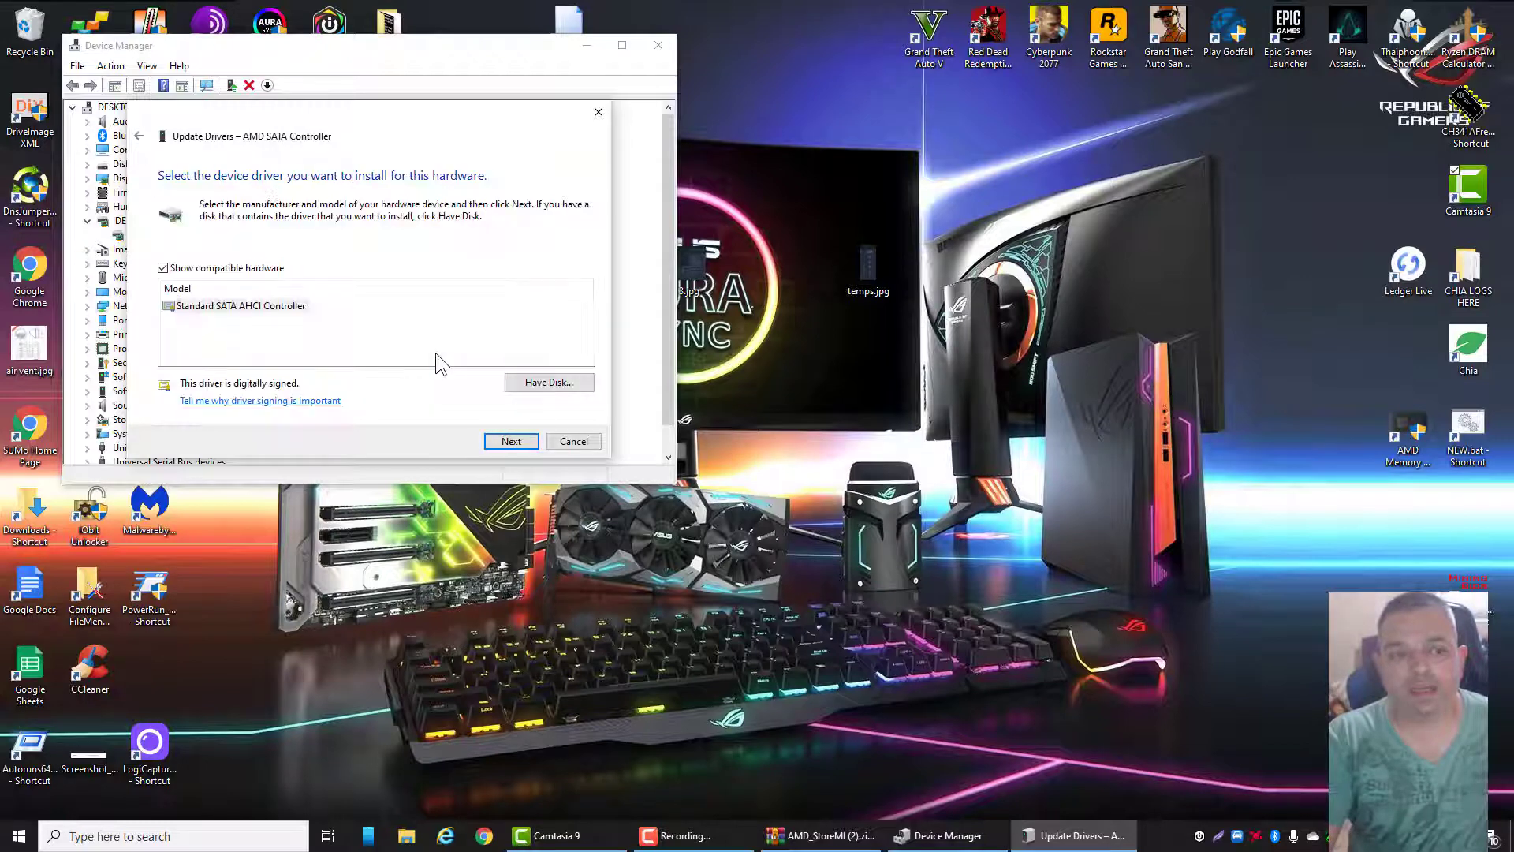
Step: Install the Standard SATA AHCI Controller driver from the compatible list and close the wizard
{"action": "left_click", "coordinate": [162, 267]}
{"action": "left_click", "coordinate": [163, 267]}
{"action": "left_click", "coordinate": [162, 269]}
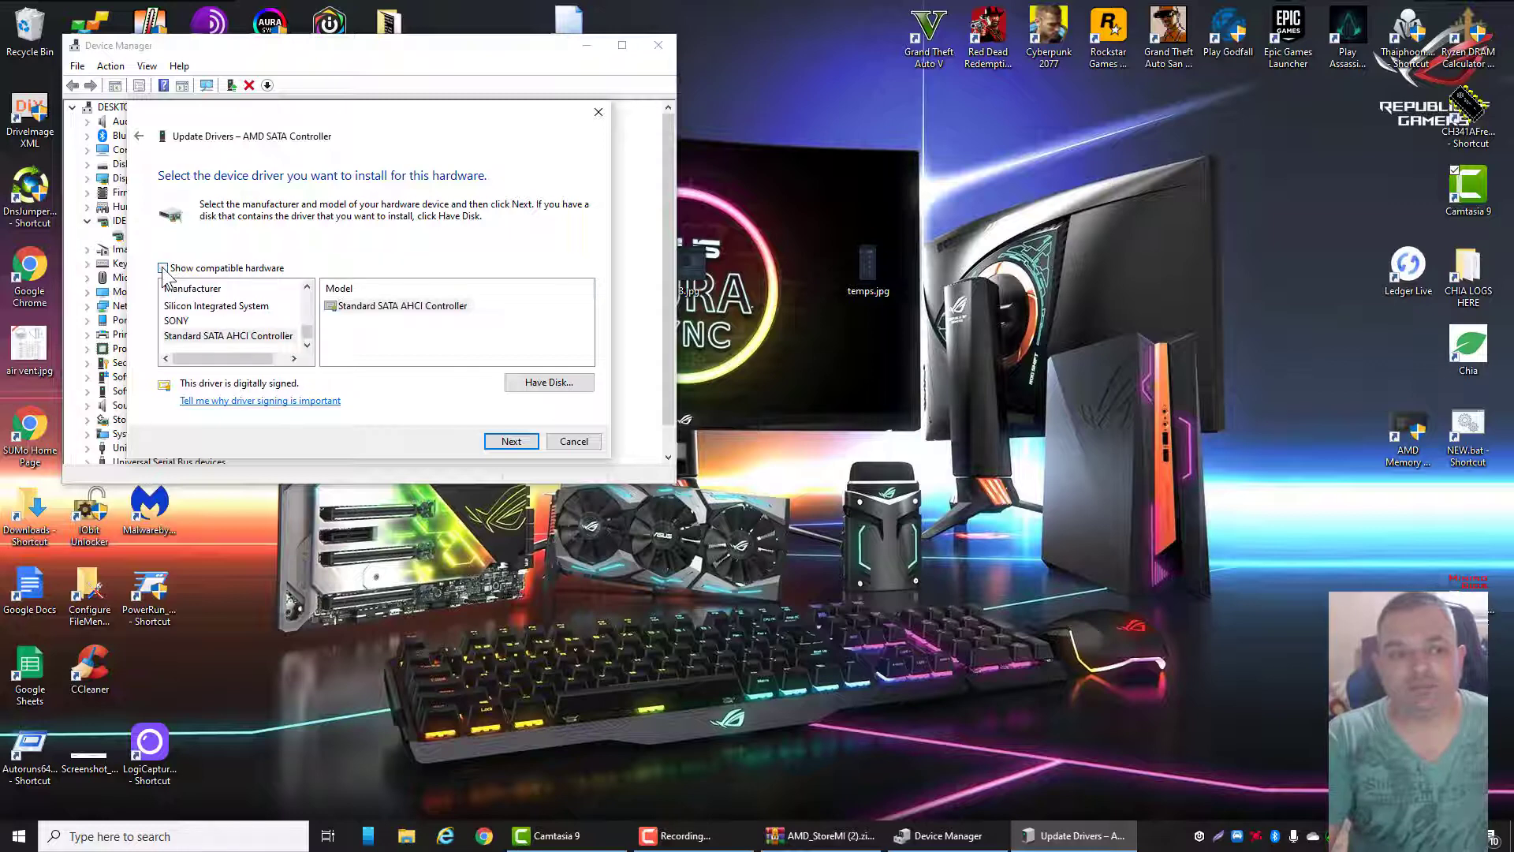
{"action": "left_click", "coordinate": [163, 269]}
{"action": "left_click", "coordinate": [215, 308]}
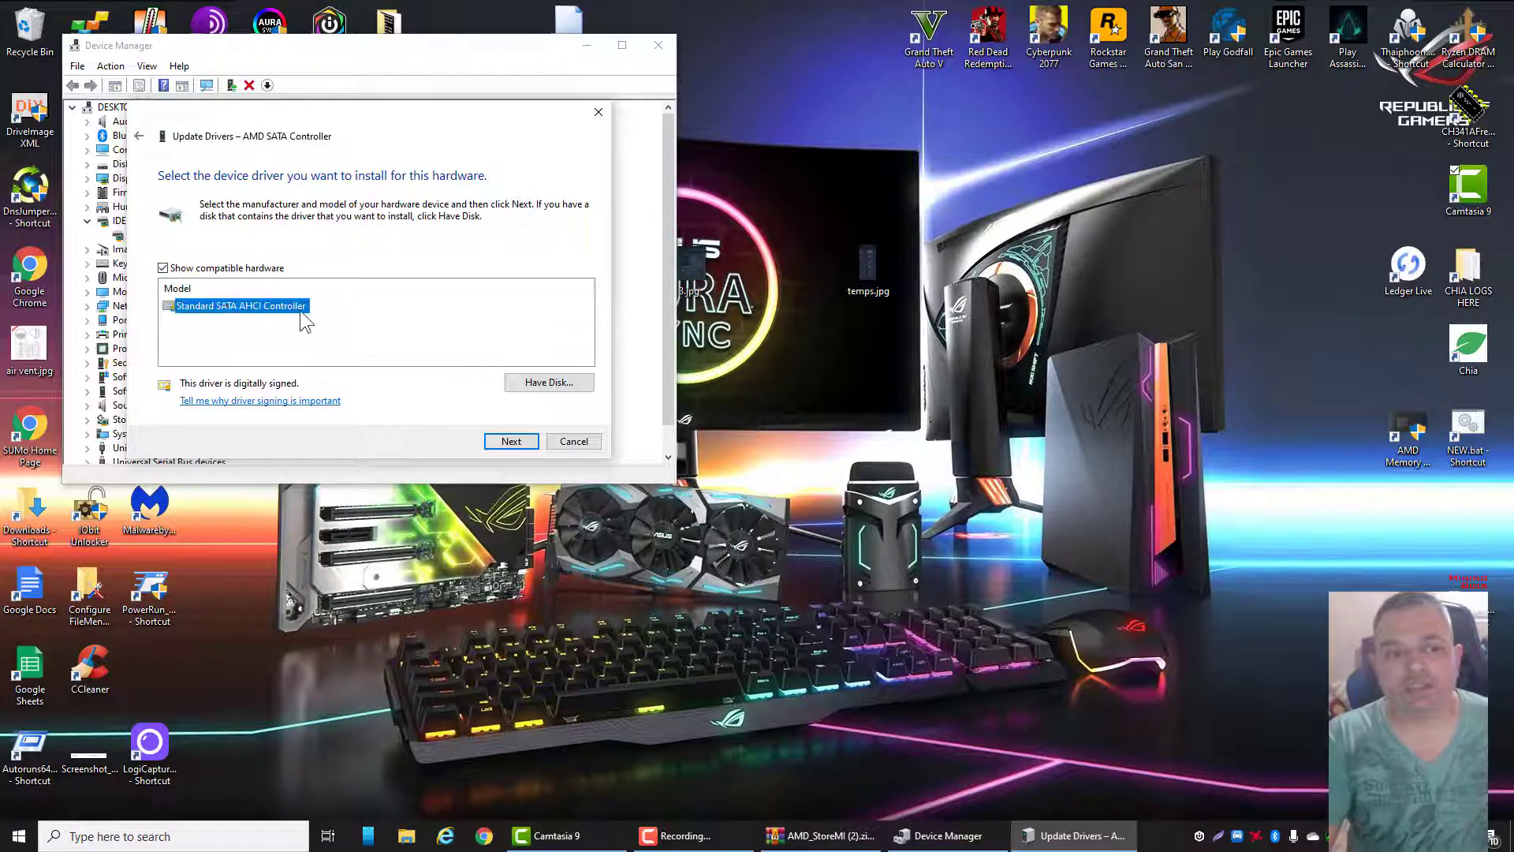
{"action": "left_click", "coordinate": [509, 439]}
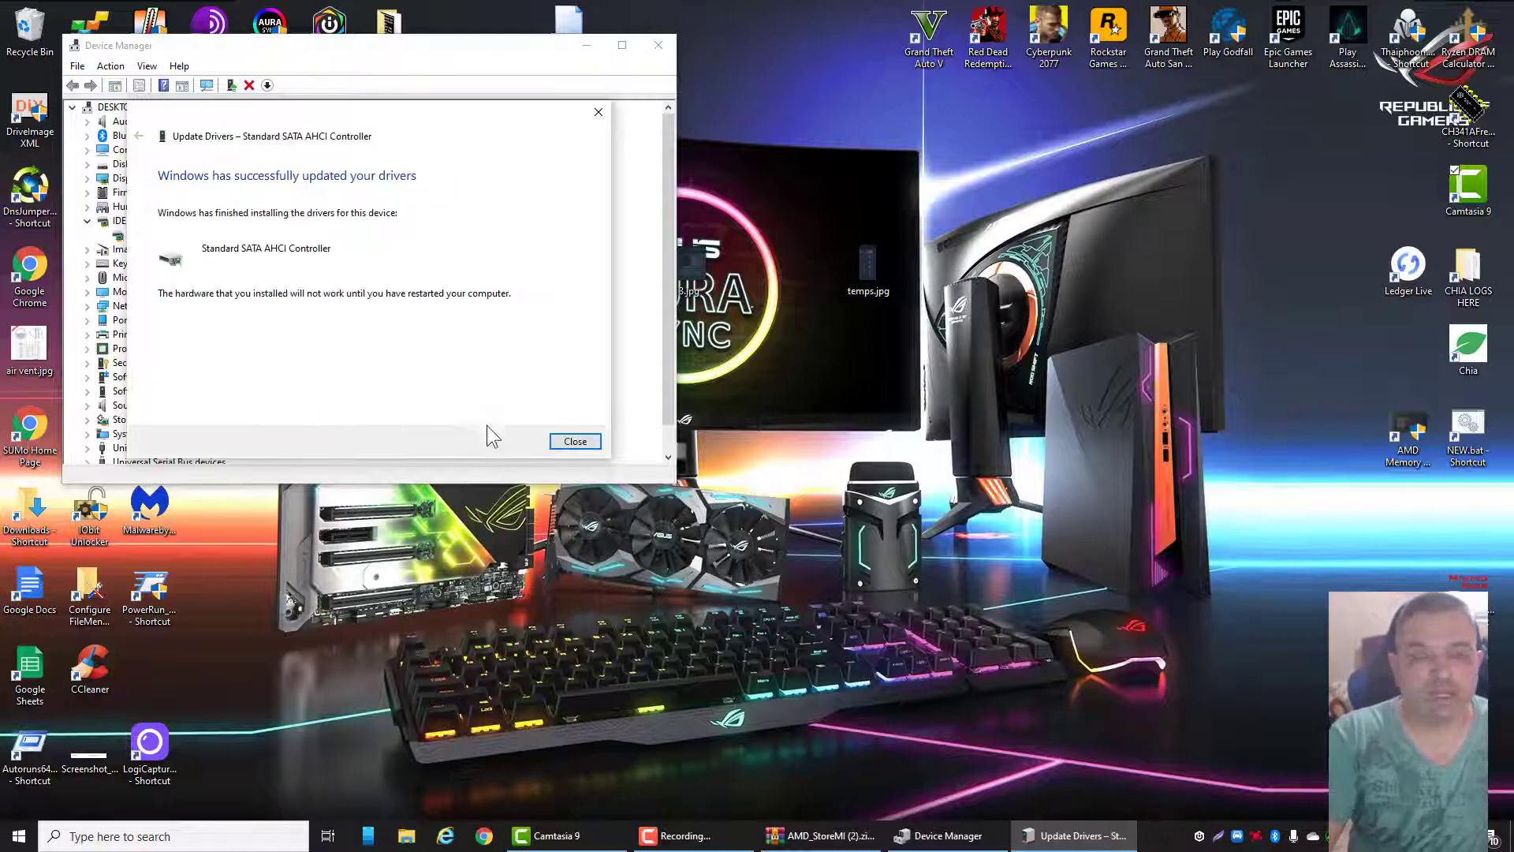
{"action": "left_click", "coordinate": [575, 441]}
Step: Decline the restart, scan for hardware changes, and confirm two Standard SATA AHCI Controller entries
{"action": "left_click", "coordinate": [917, 434]}
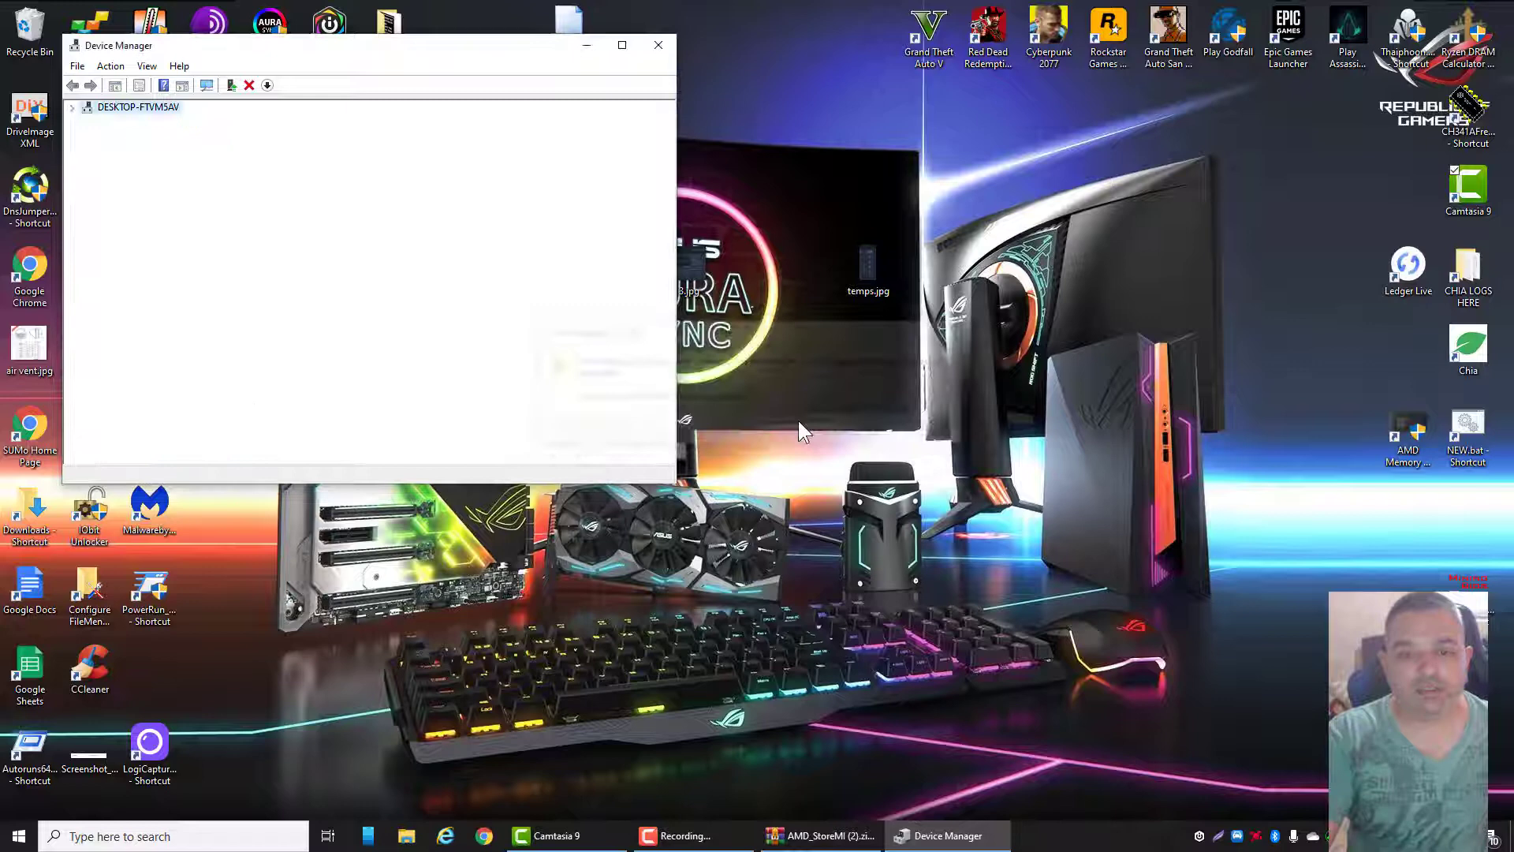
{"action": "right_click", "coordinate": [134, 108]}
{"action": "left_click", "coordinate": [162, 118]}
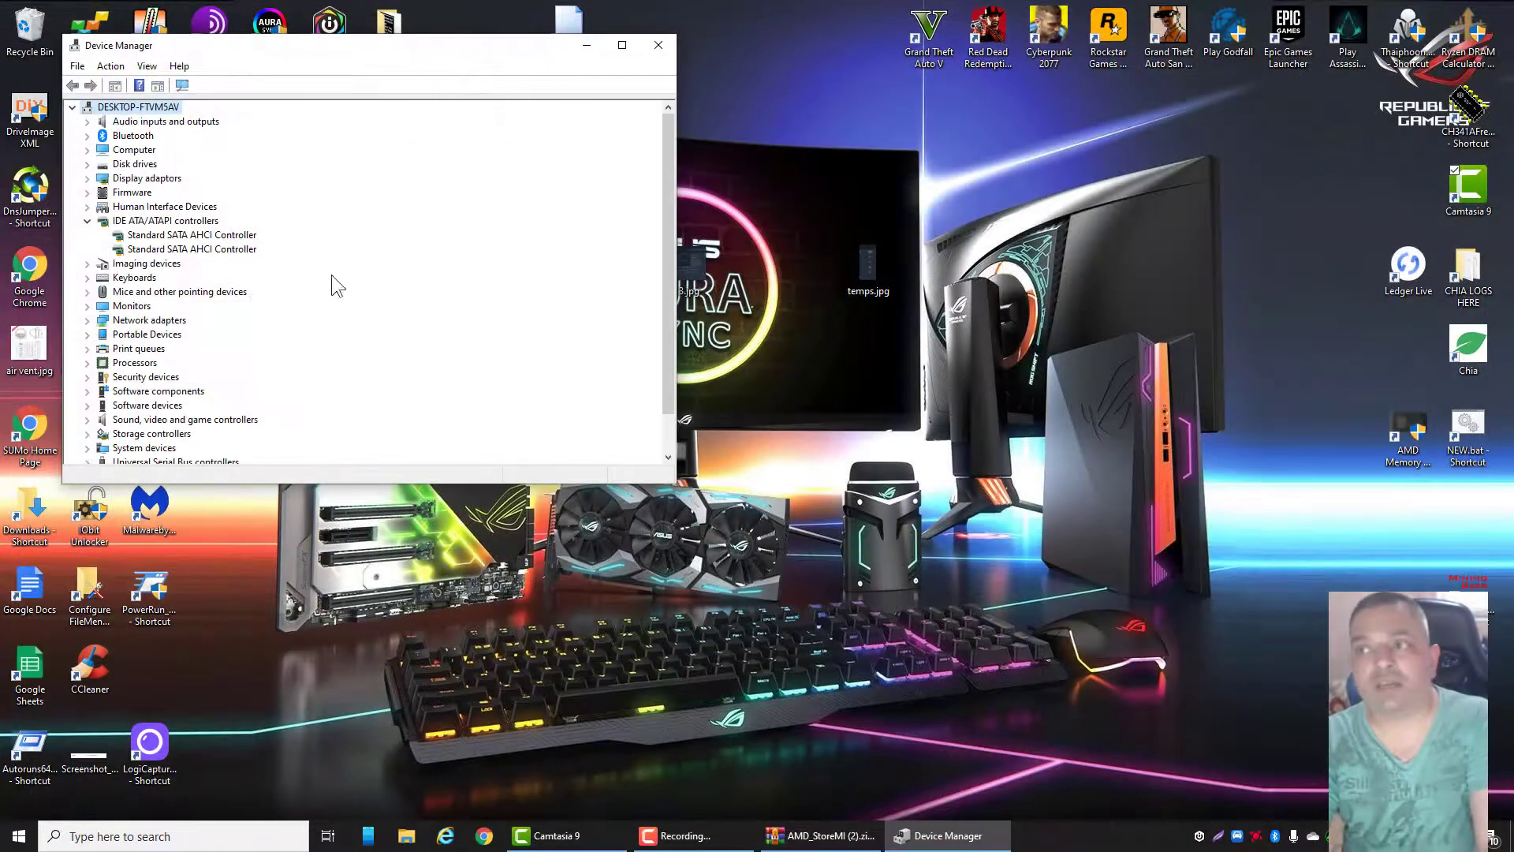
{"action": "left_click", "coordinate": [205, 238]}
{"action": "left_click", "coordinate": [206, 249]}
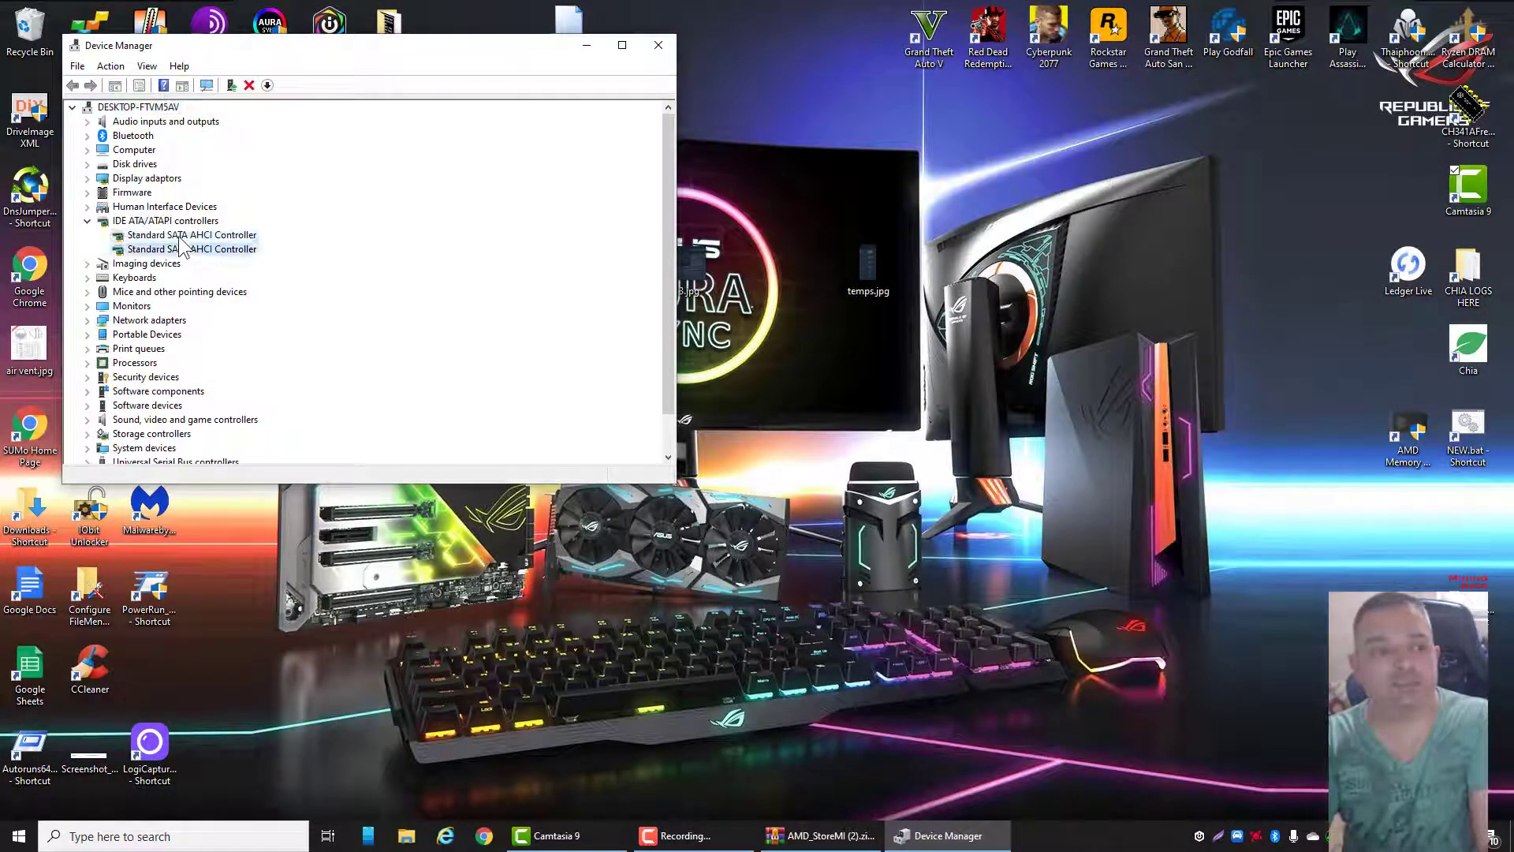
{"action": "key", "text": "Up"}
{"action": "left_click", "coordinate": [181, 250]}
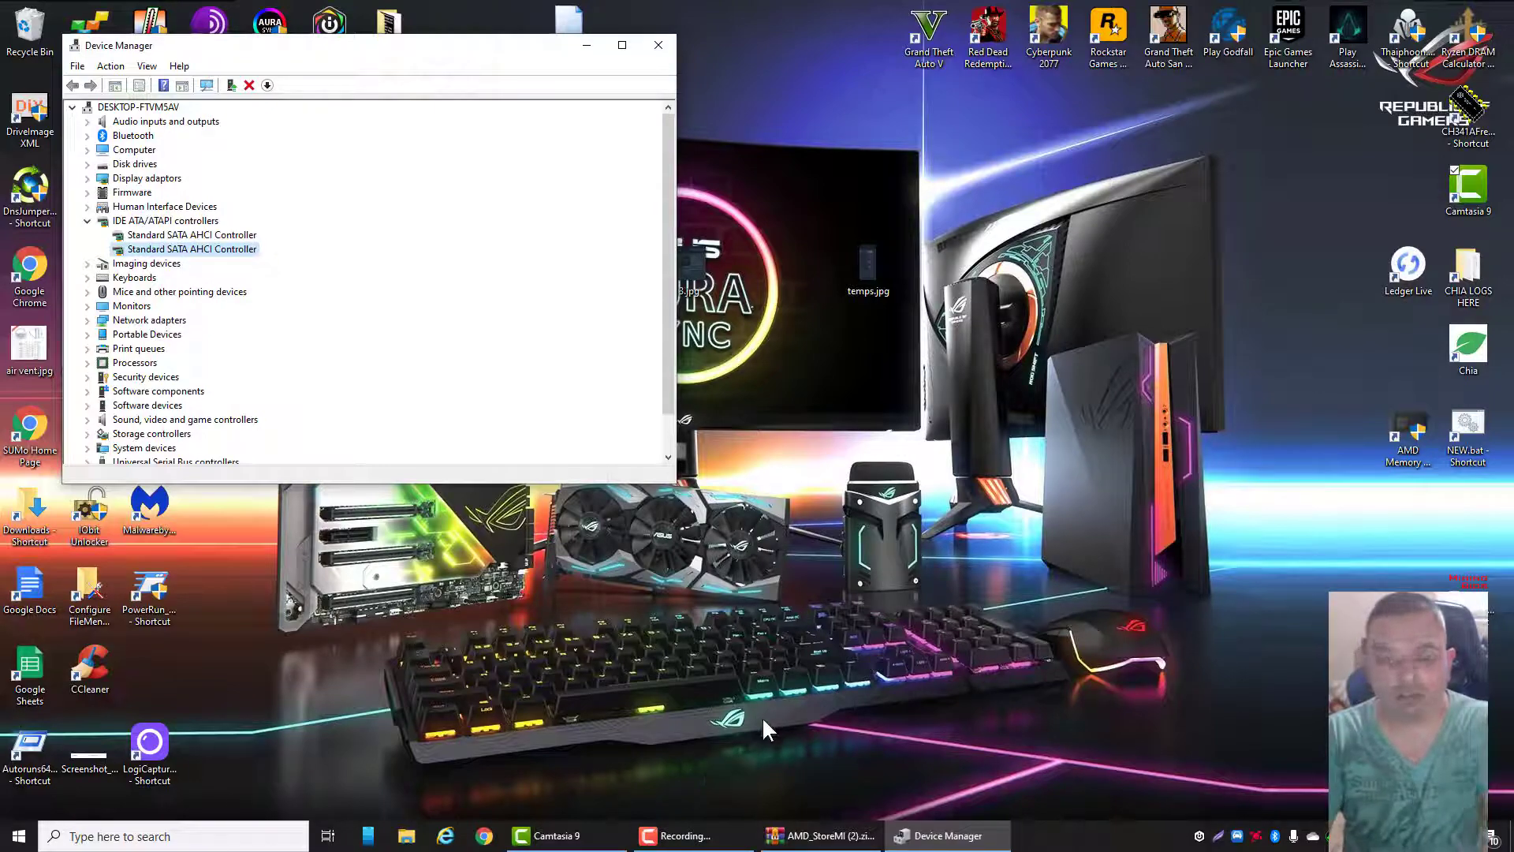
{"action": "key", "text": "super"}
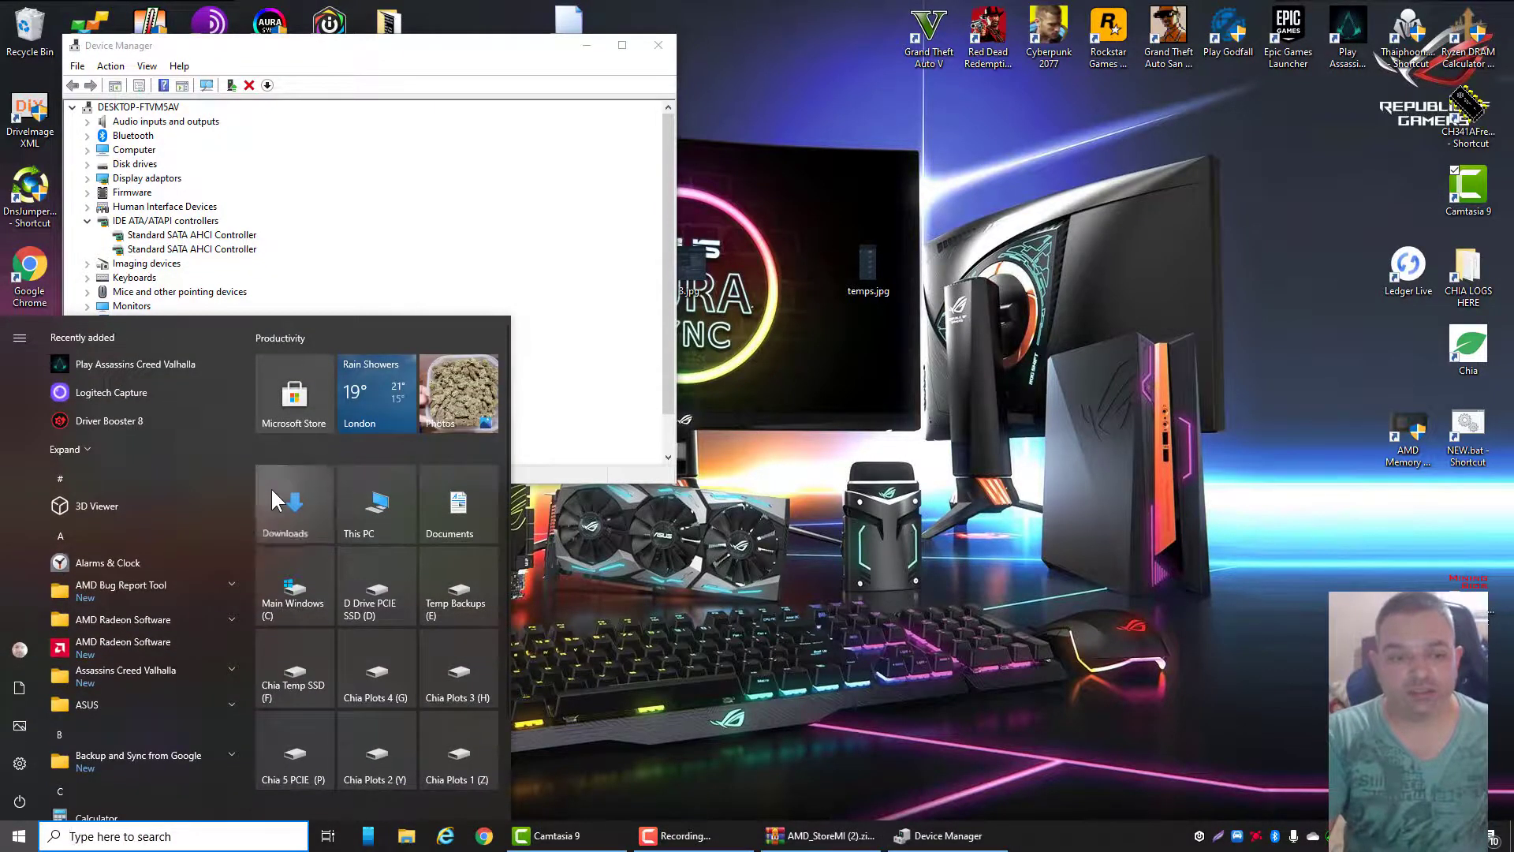
Step: Run AMD_StoreMI.exe from AMD_StoreMI (2).zip again and install StoreMI until it reports success
{"action": "left_click", "coordinate": [285, 504]}
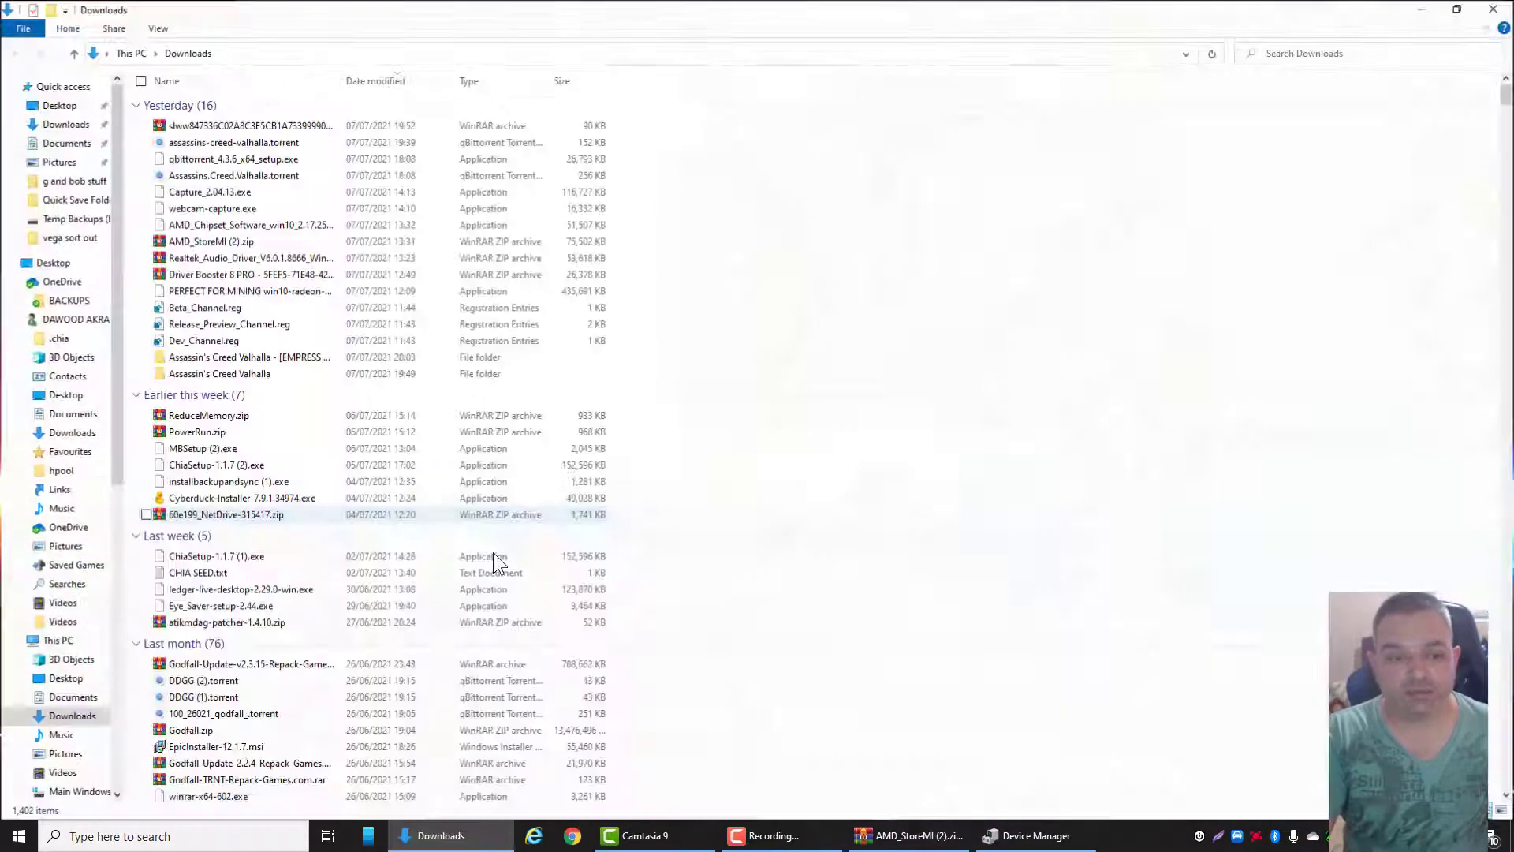
{"action": "double_click", "coordinate": [212, 241]}
{"action": "double_click", "coordinate": [309, 538]}
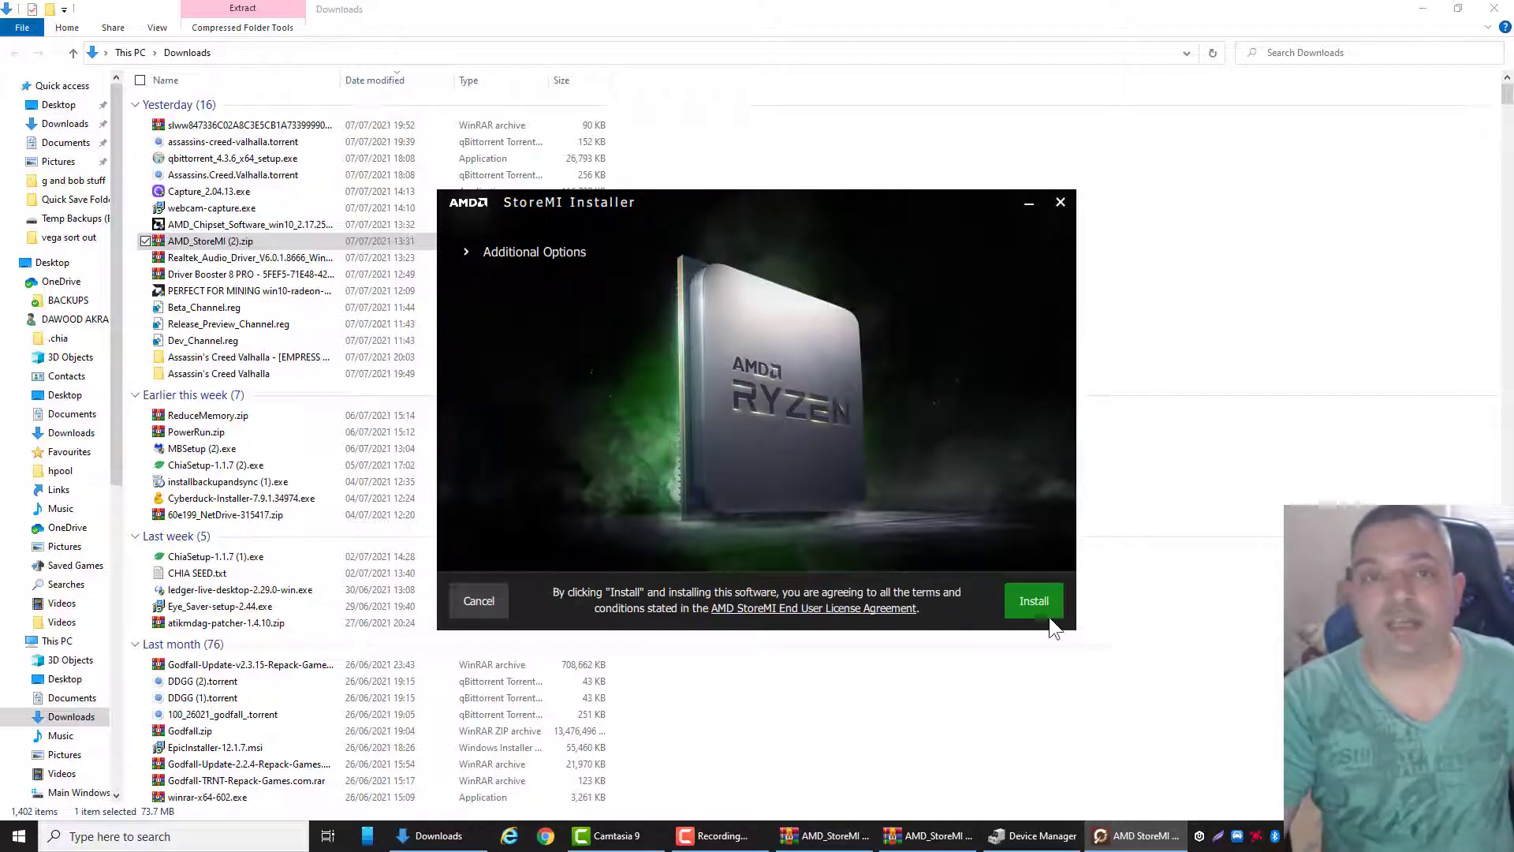
{"action": "left_click", "coordinate": [1038, 606]}
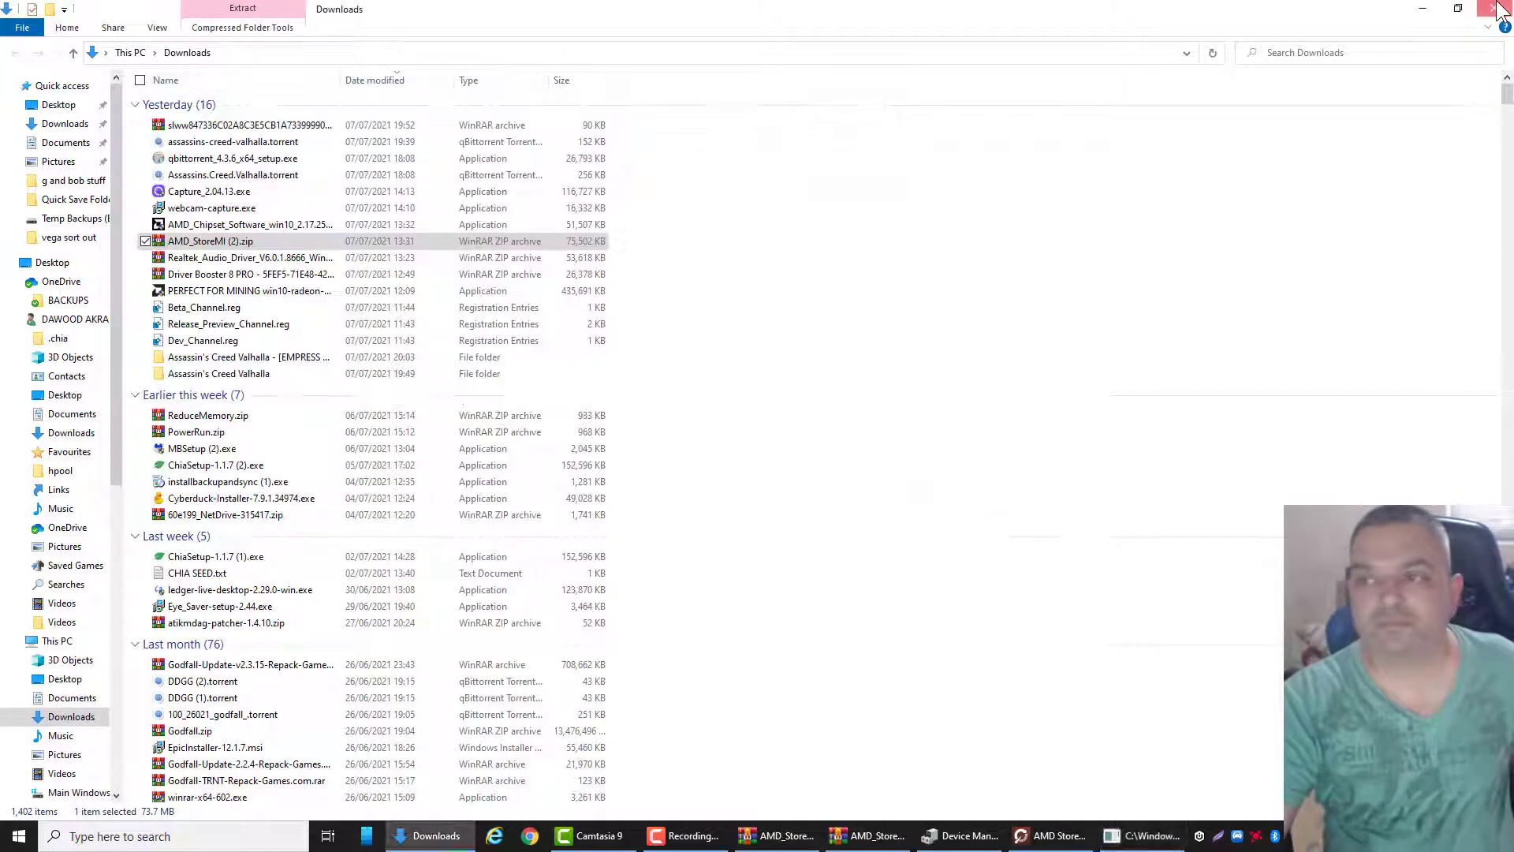
{"action": "left_click", "coordinate": [1494, 8]}
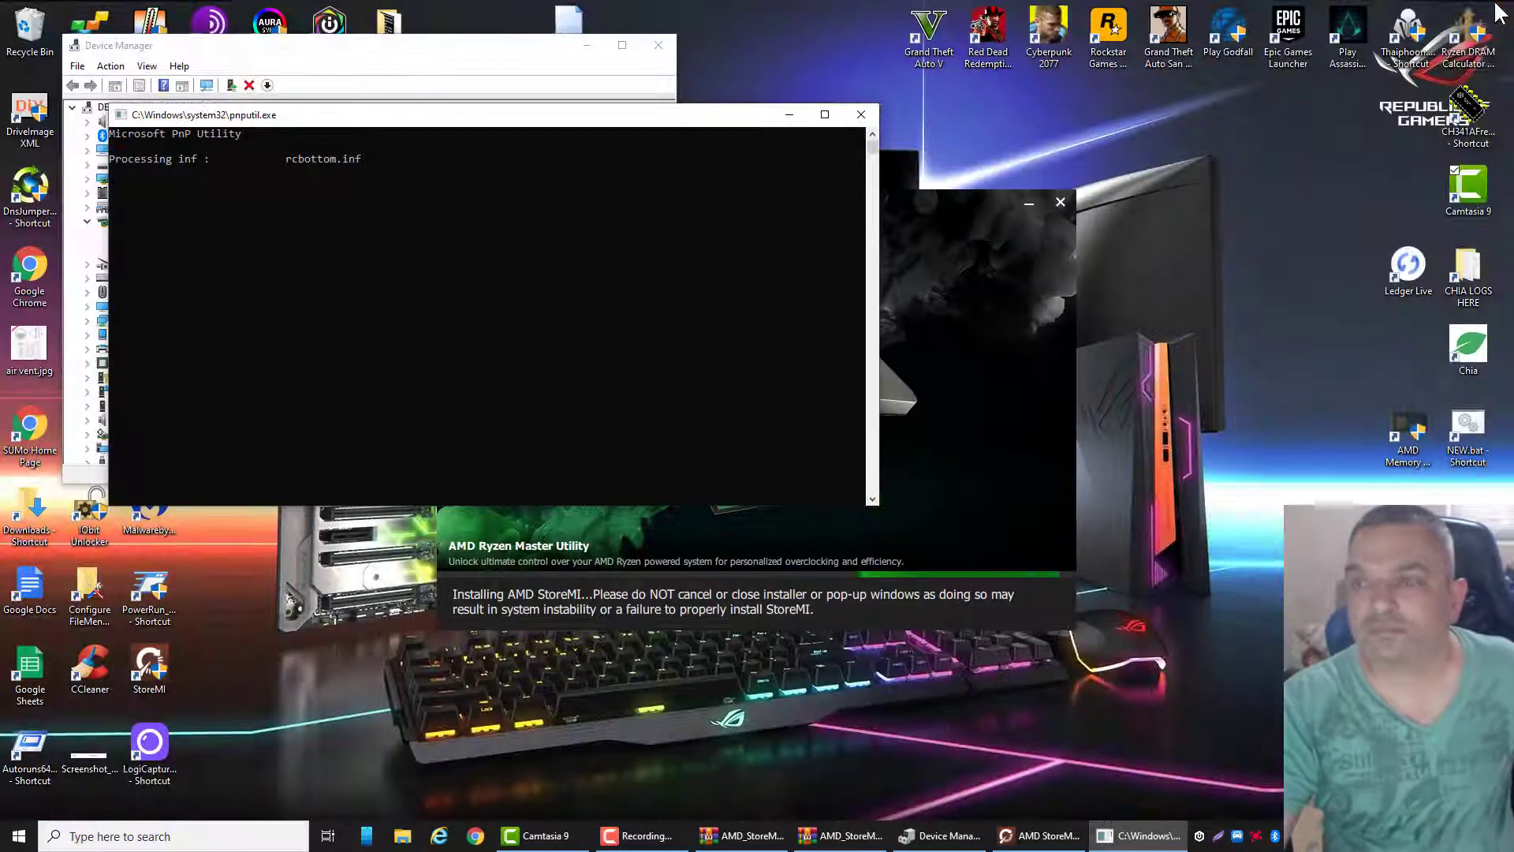
{"action": "left_click", "coordinate": [483, 55]}
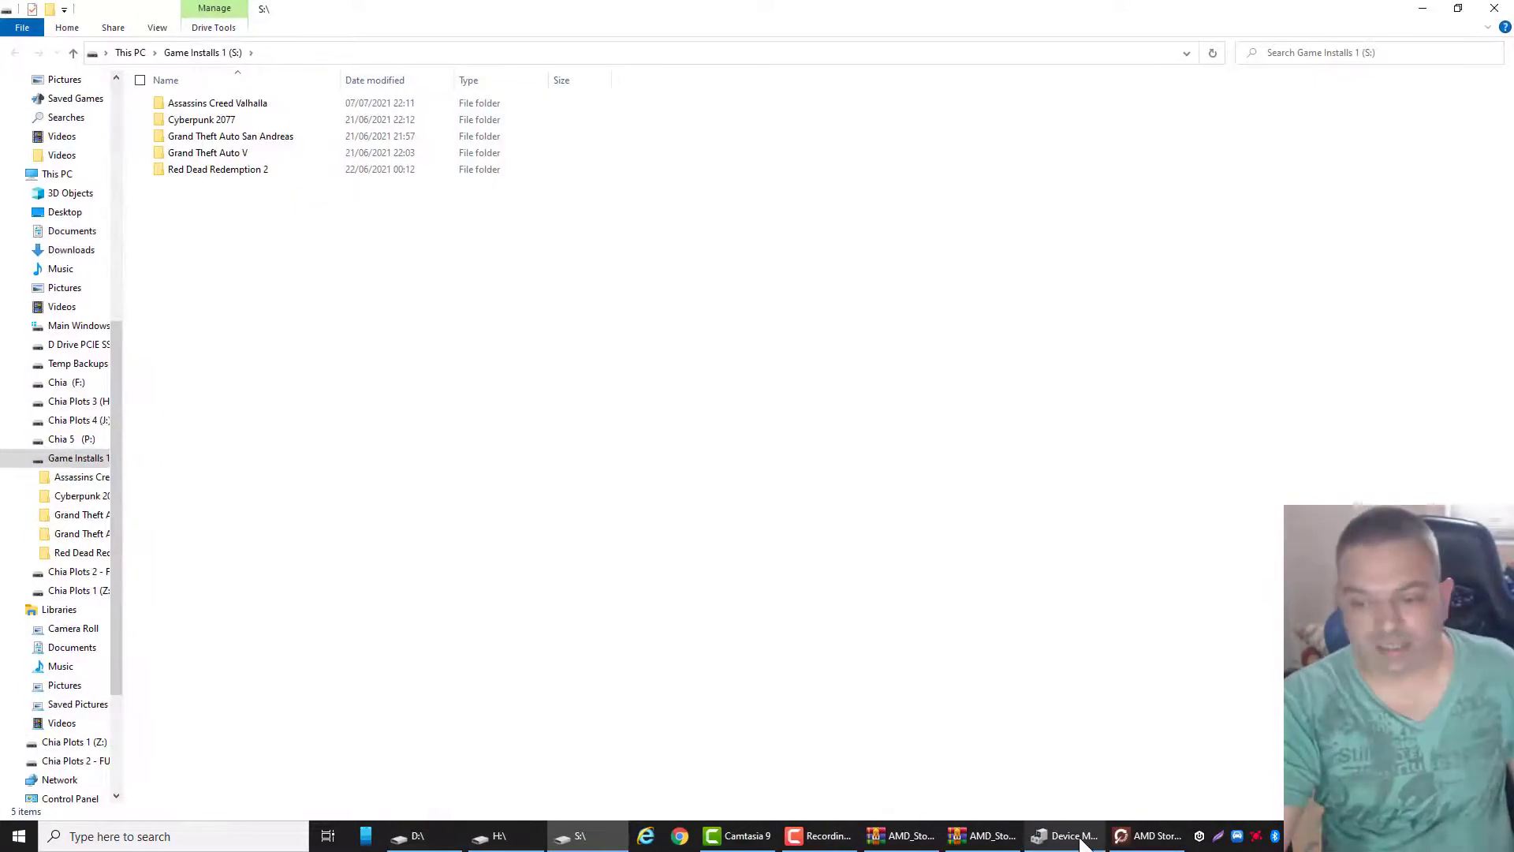
Step: Review the new StoreMI Bottom Device and StoreMI Controller [storport] entries under Storage controllers
{"action": "left_click", "coordinate": [1081, 838]}
{"action": "scroll", "coordinate": [211, 351], "scroll_direction": "down", "scroll_amount": 2}
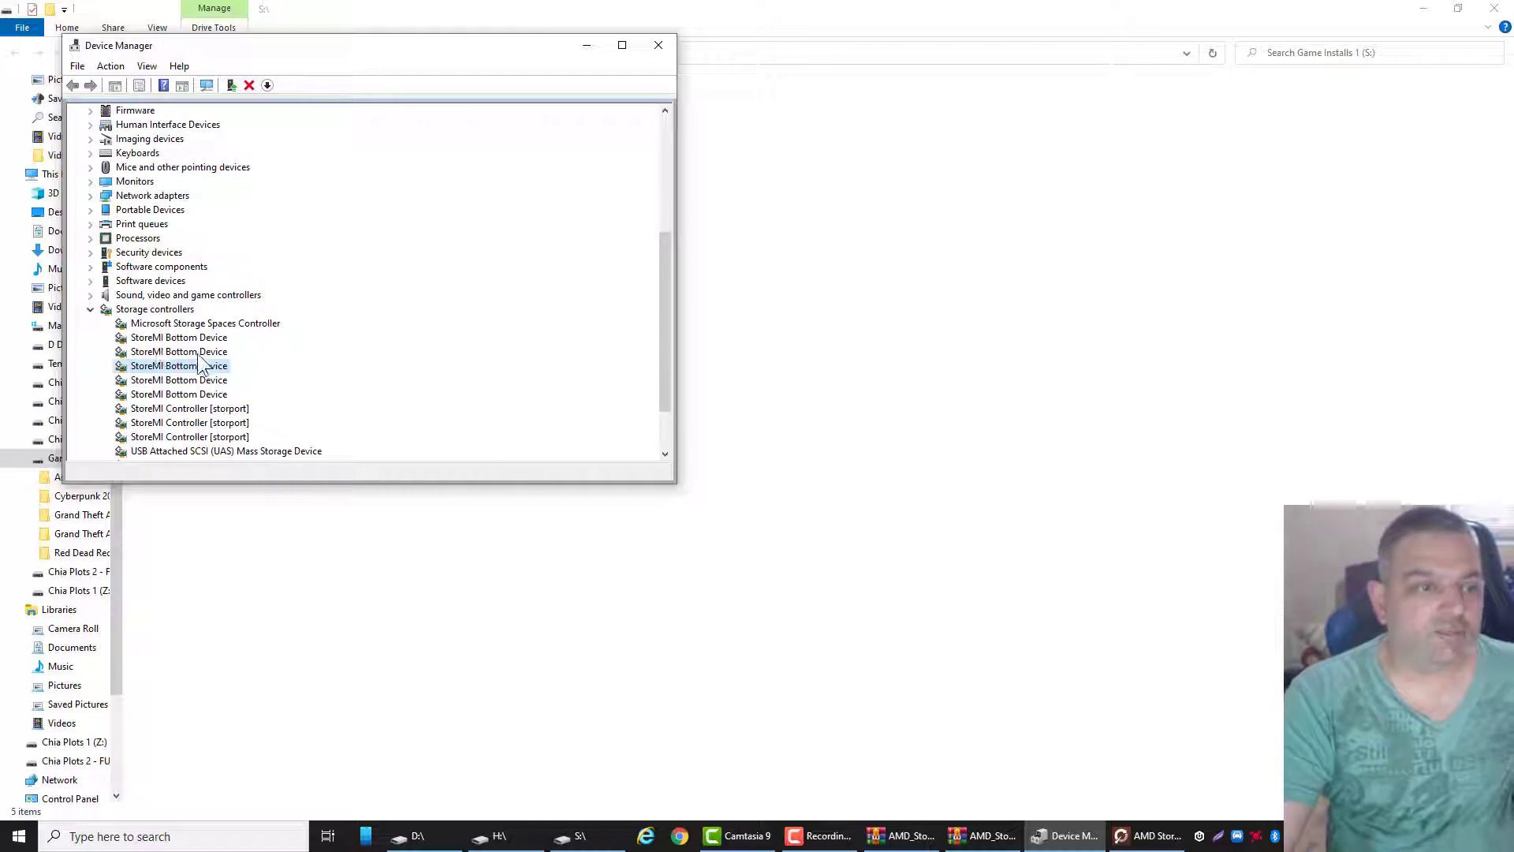
{"action": "left_click", "coordinate": [202, 352]}
{"action": "left_click", "coordinate": [194, 338]}
{"action": "left_click", "coordinate": [193, 380]}
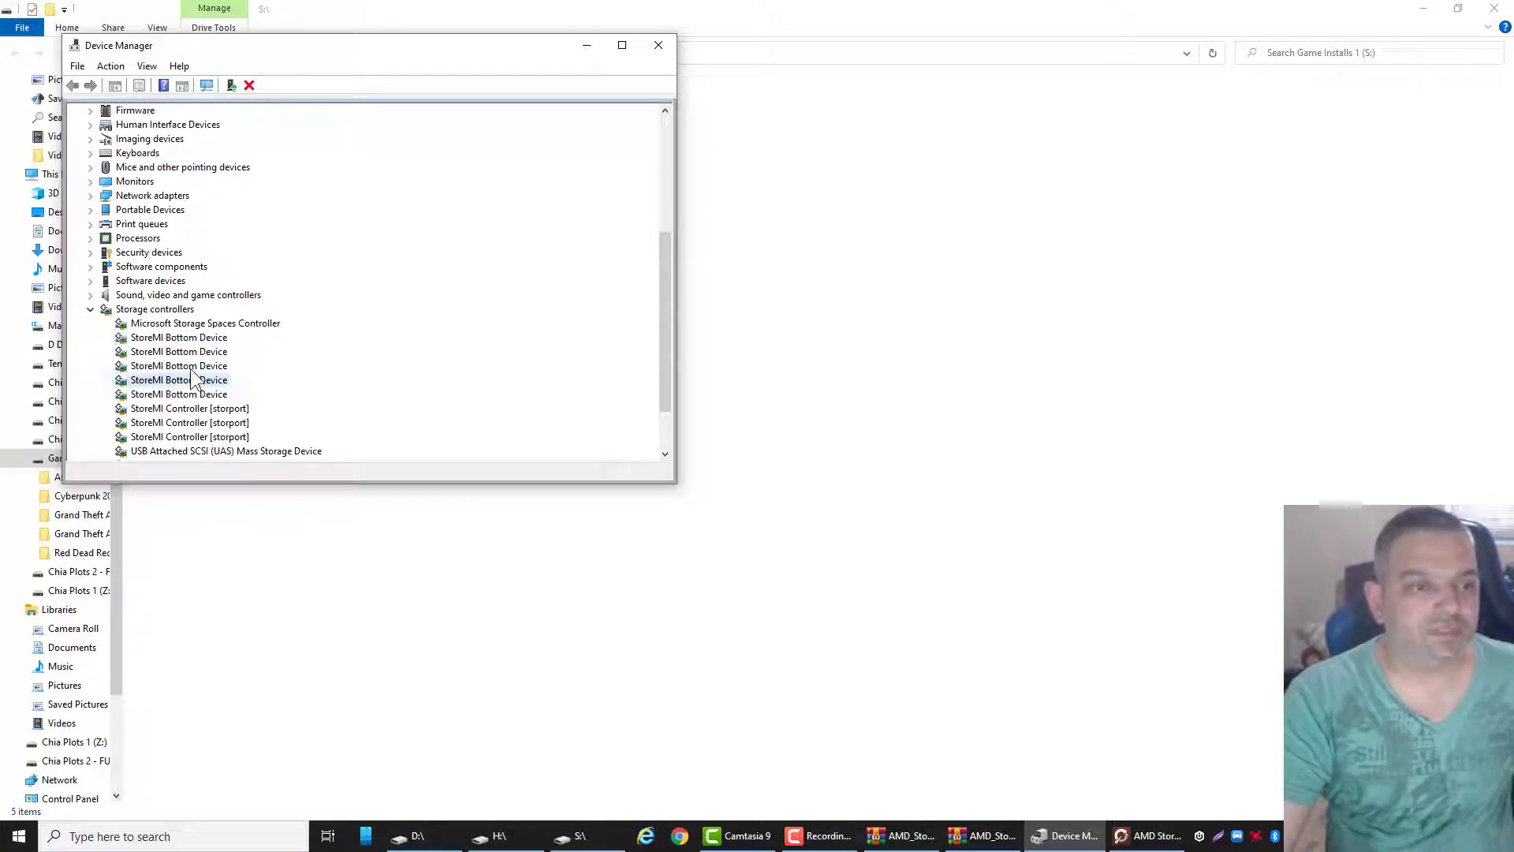
{"action": "left_click", "coordinate": [193, 408]}
{"action": "left_click", "coordinate": [196, 436]}
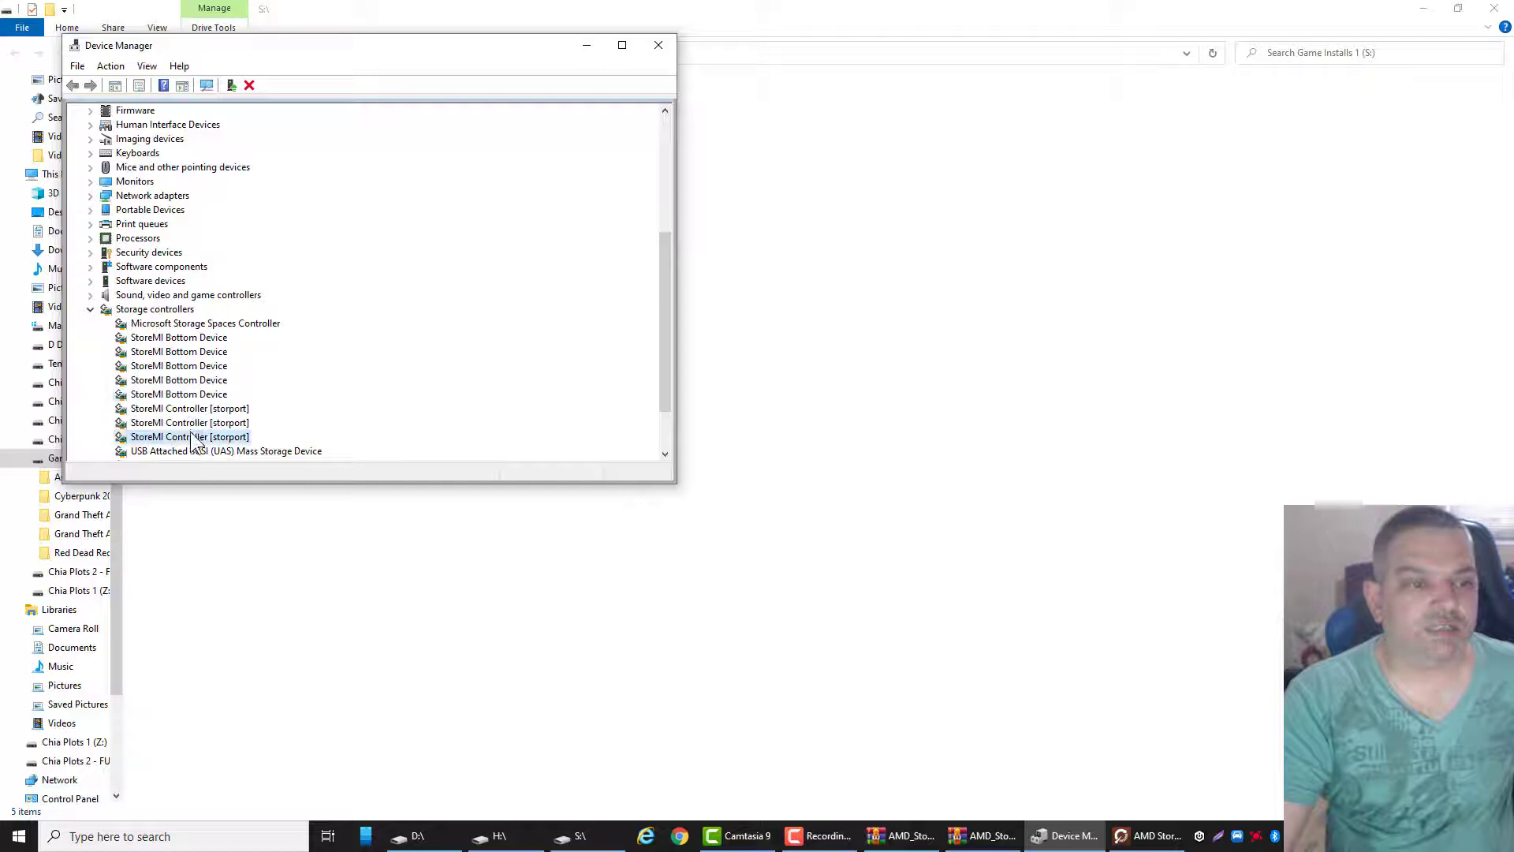
{"action": "scroll", "coordinate": [191, 433], "scroll_direction": "up", "scroll_amount": 5}
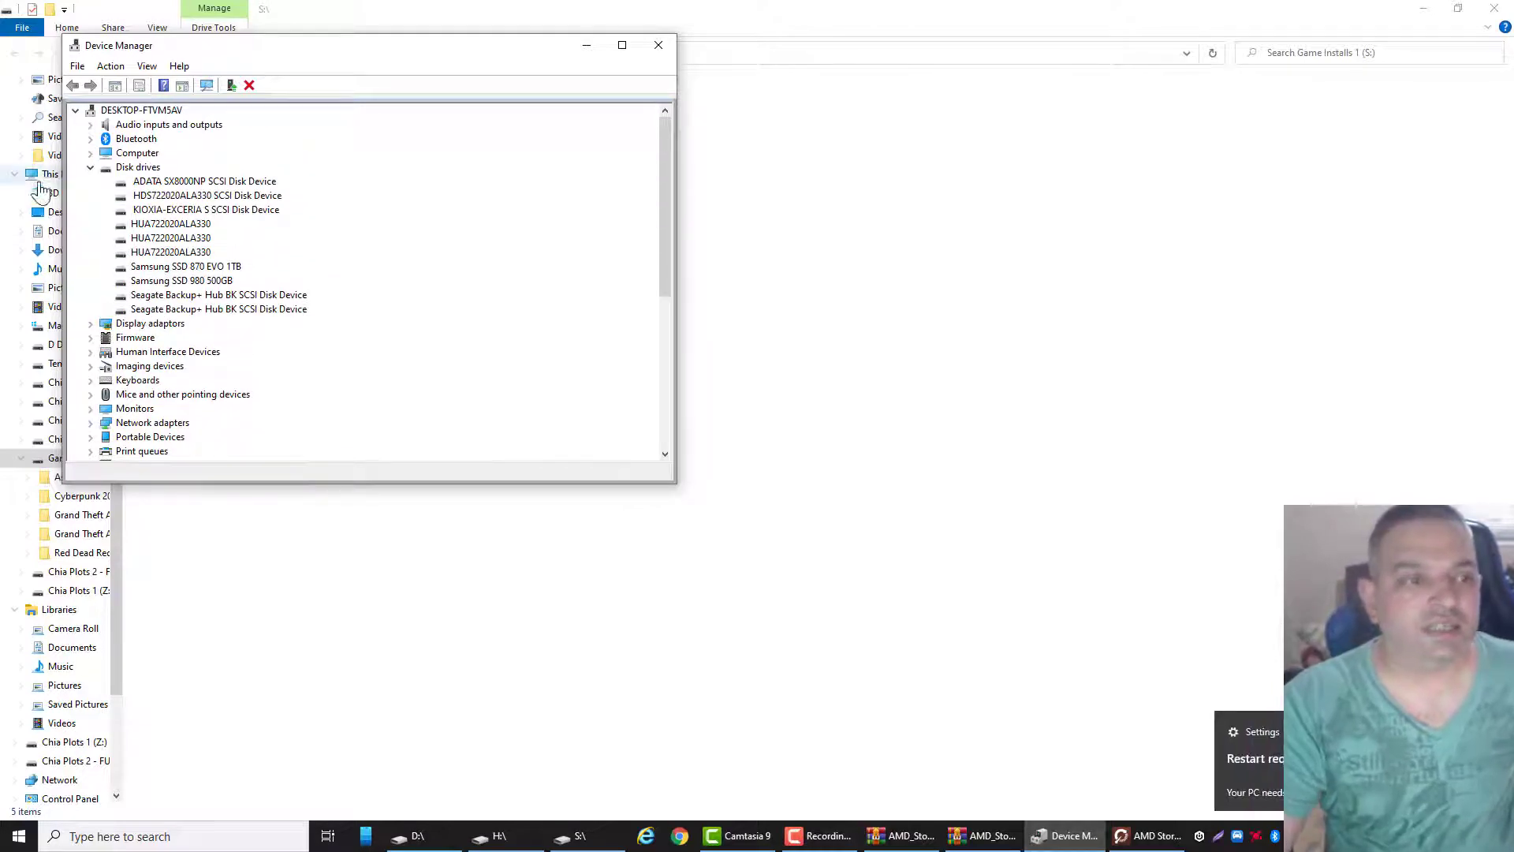
Step: Collapse Disk drives and Storage controllers, then rescan the computer for hardware changes
{"action": "left_click", "coordinate": [89, 168]}
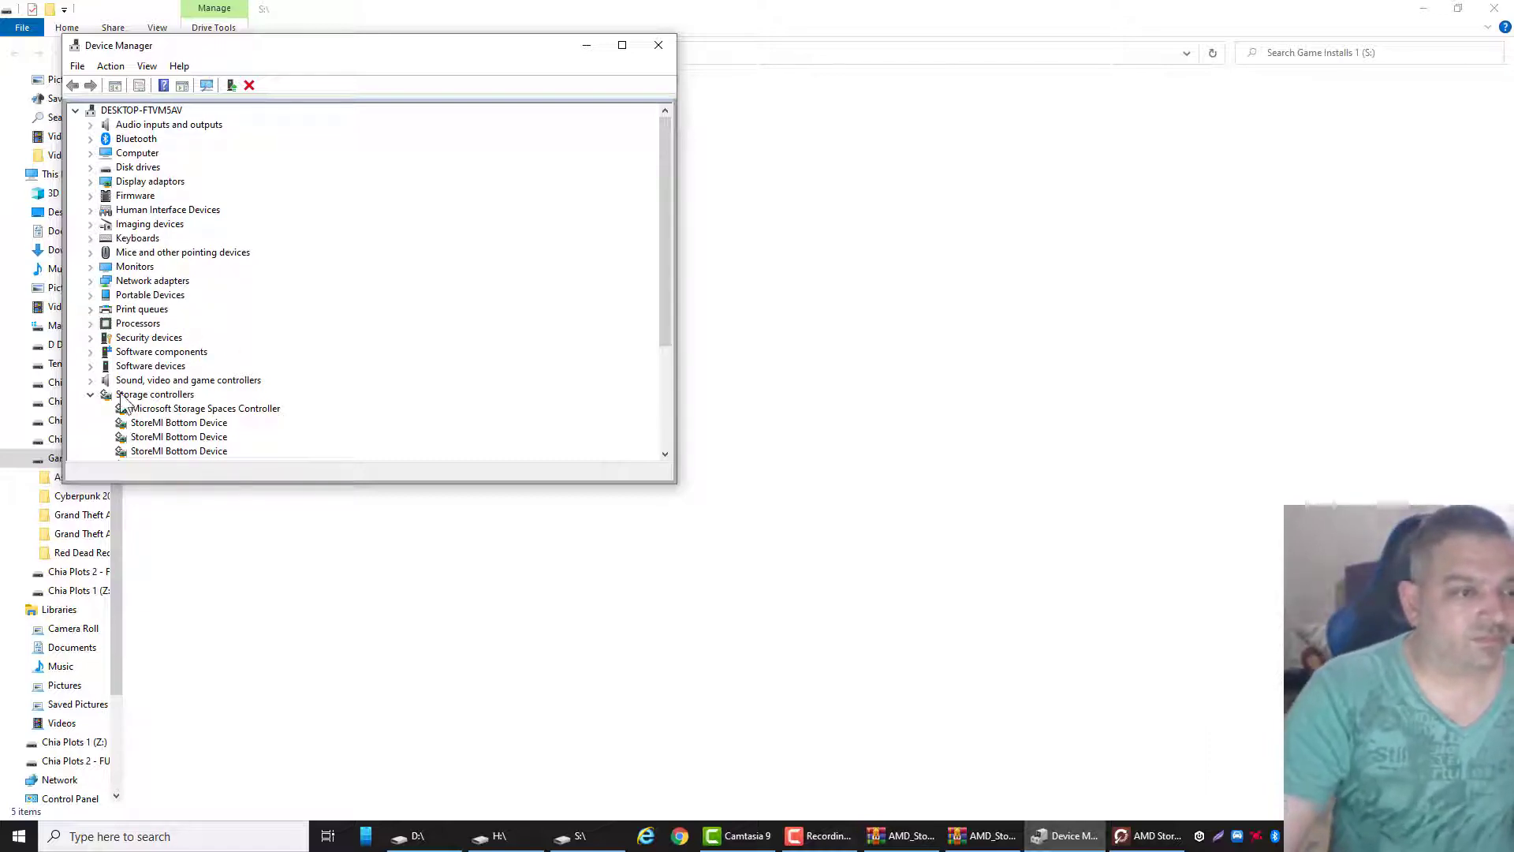
{"action": "double_click", "coordinate": [109, 396]}
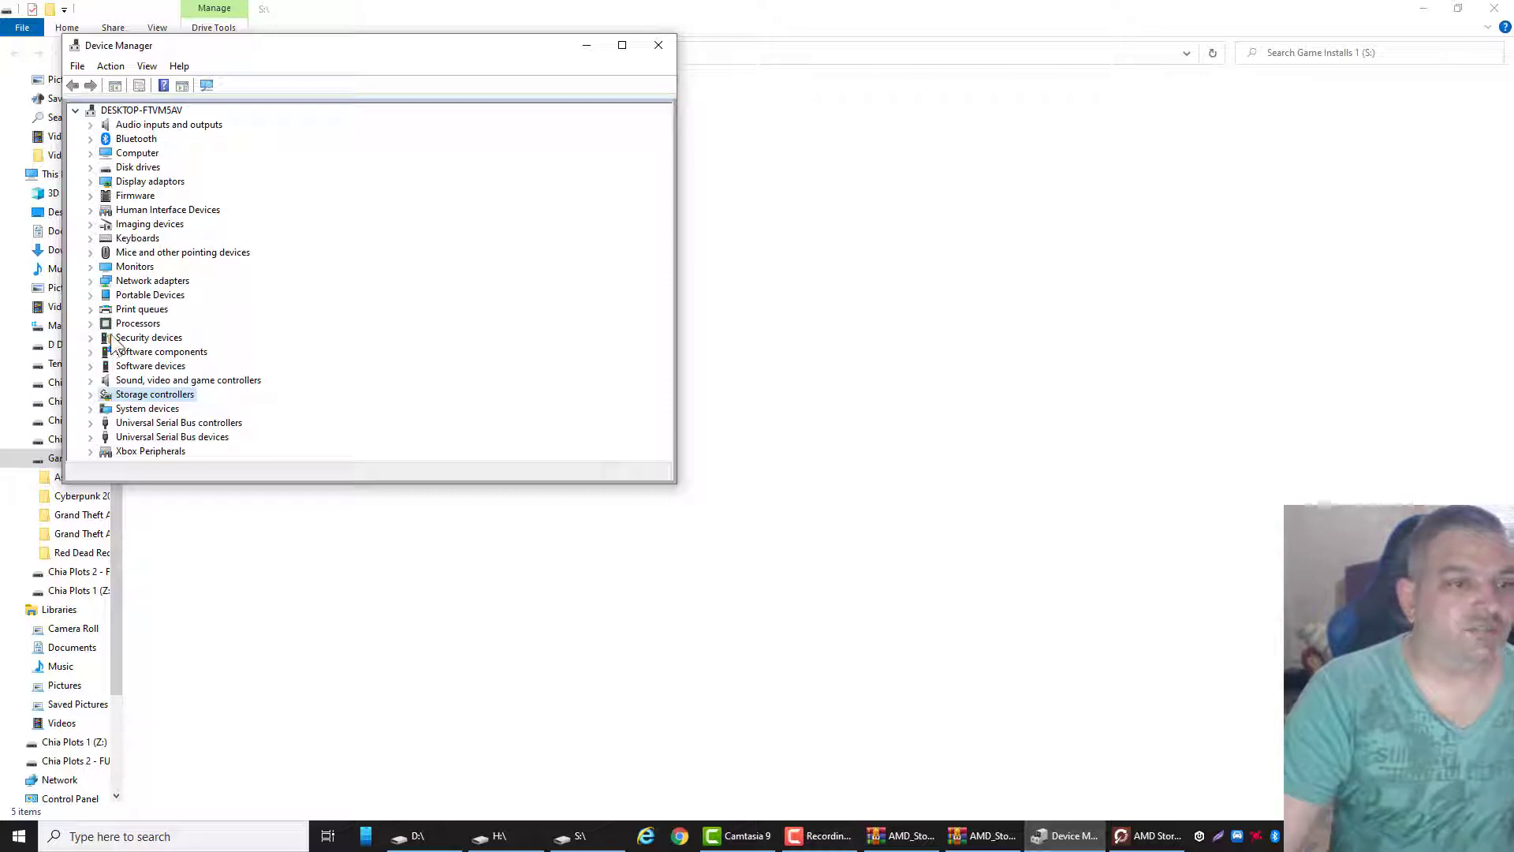
{"action": "right_click", "coordinate": [142, 115]}
{"action": "left_click", "coordinate": [163, 121]}
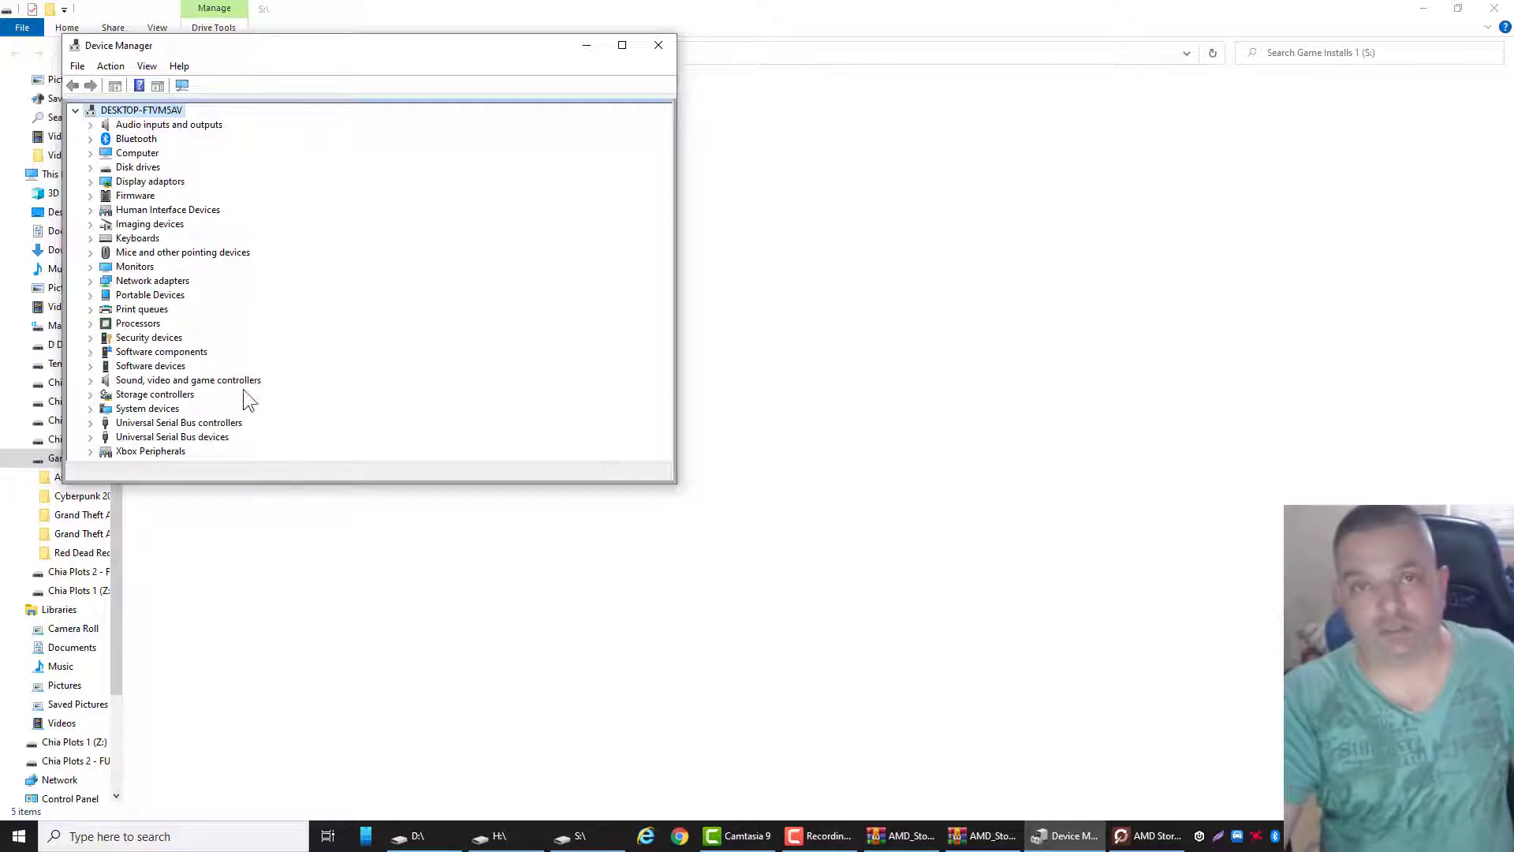
Step: Close Device Manager and the S:, H:, D: windows, then move the StoreMI shortcut beside Firefox
{"action": "left_click", "coordinate": [655, 49]}
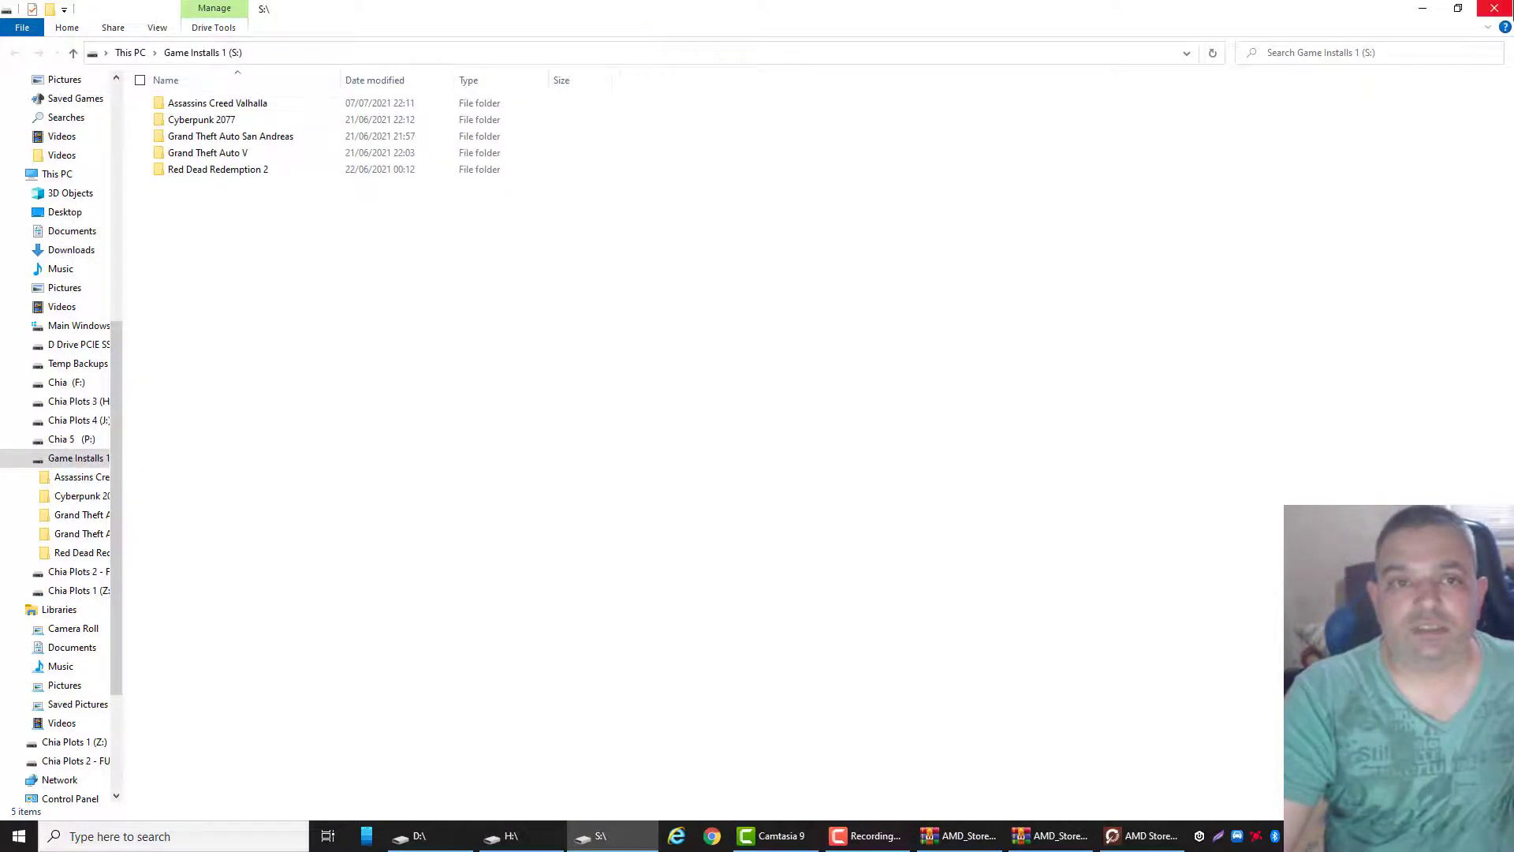
{"action": "left_click", "coordinate": [1495, 8]}
{"action": "left_click", "coordinate": [1494, 8]}
{"action": "left_click", "coordinate": [1494, 8]}
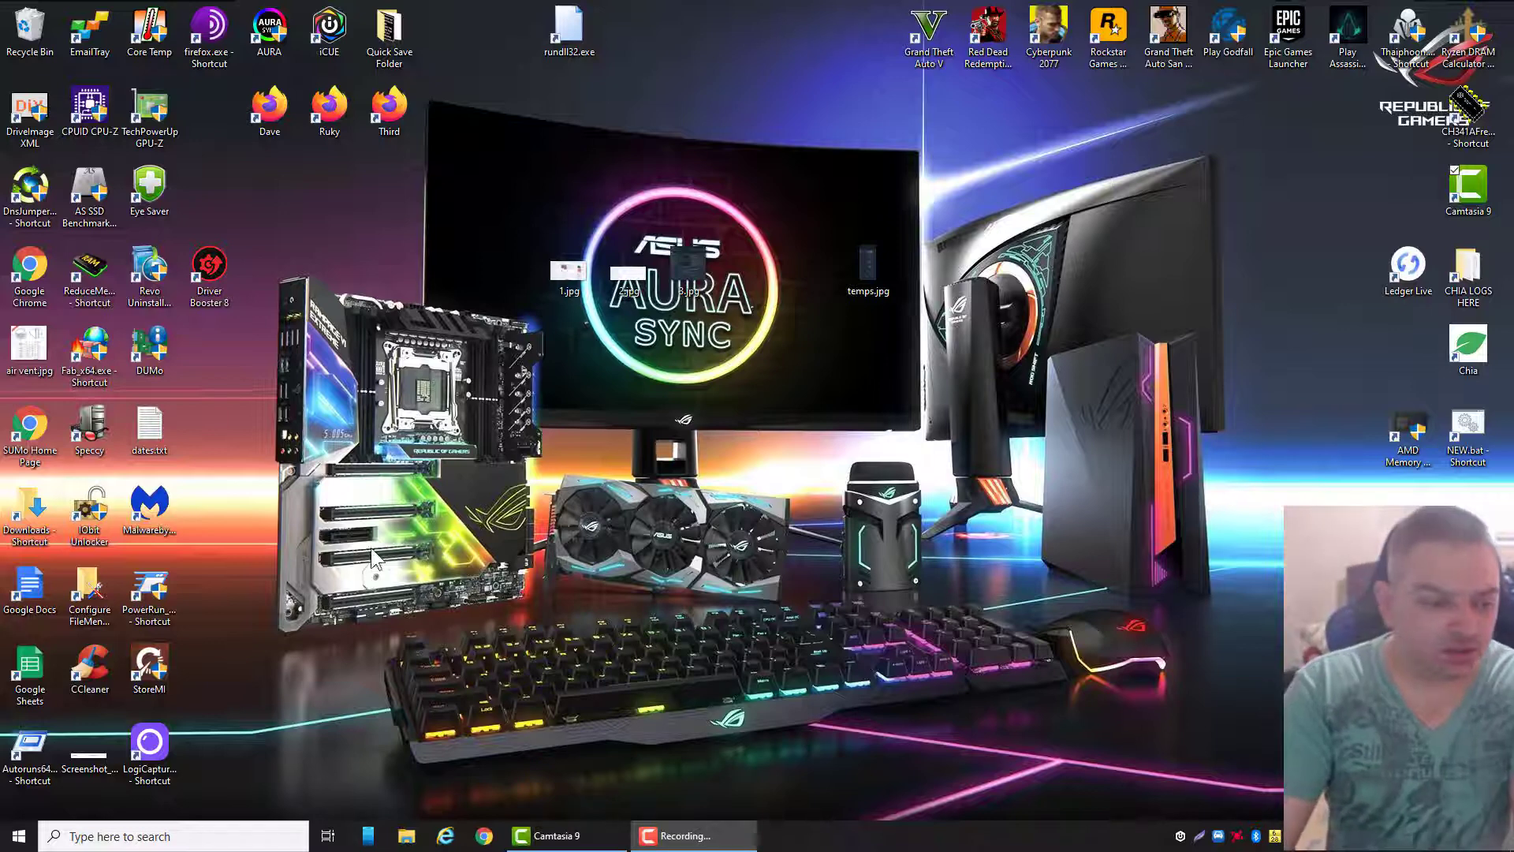
{"action": "left_click_drag", "start_coordinate": [150, 669], "coordinate": [325, 202]}
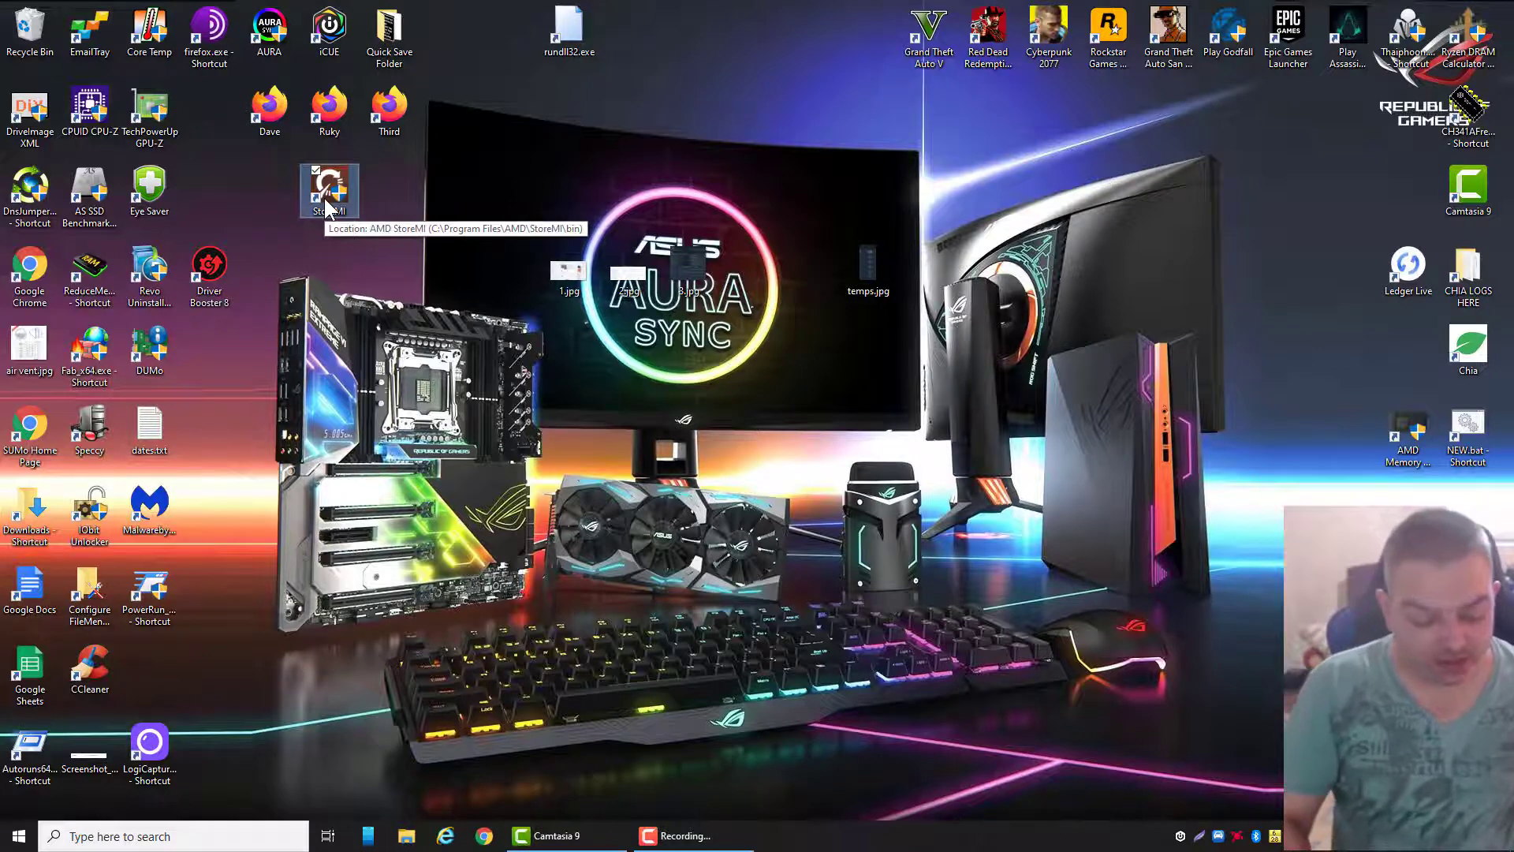
{"action": "key", "text": "super"}
{"action": "type", "text": "dev"}
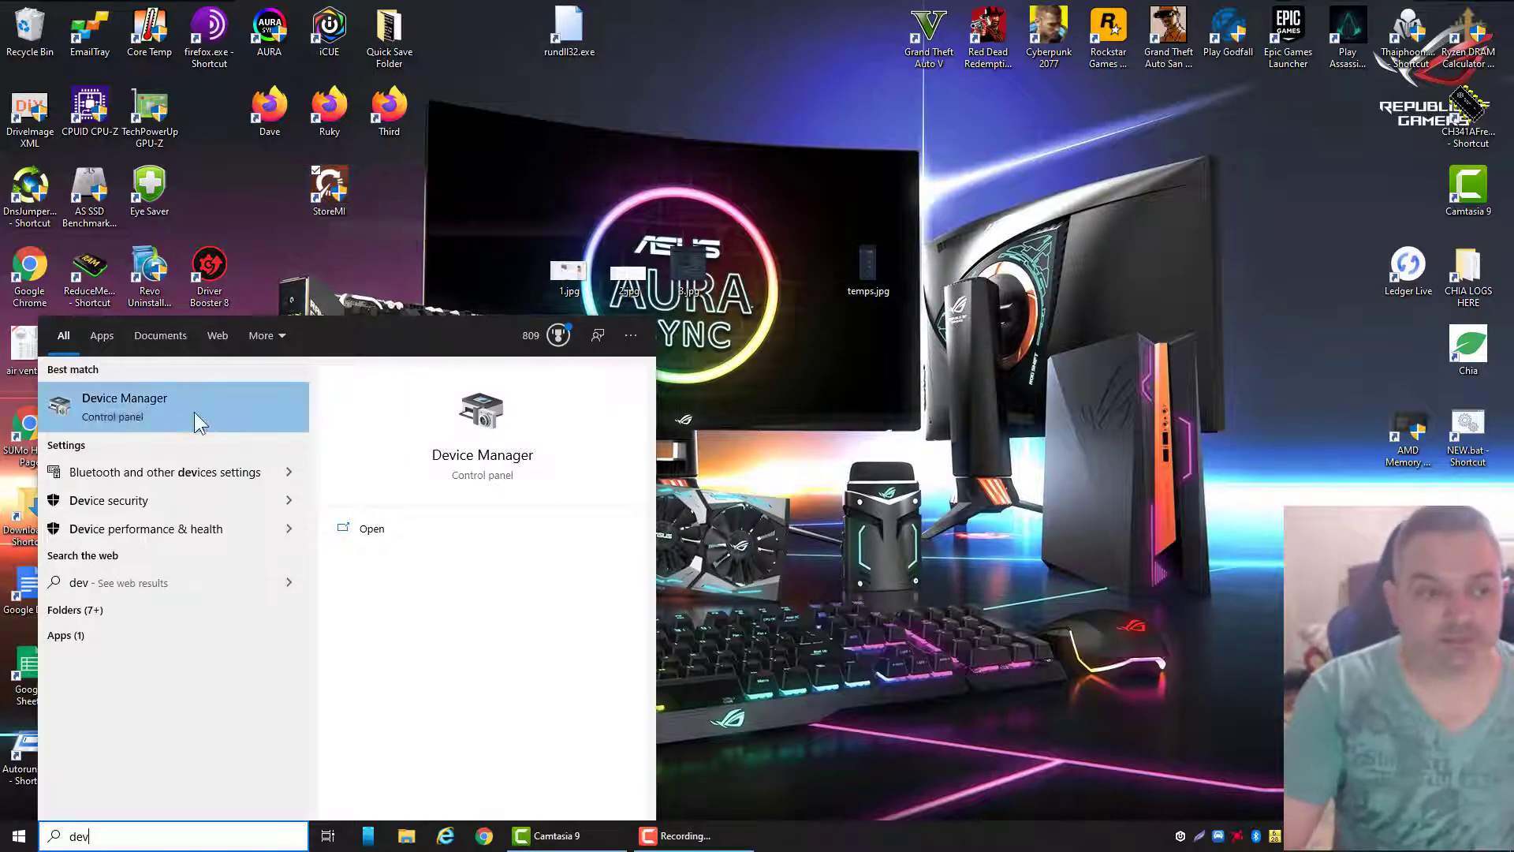
{"action": "left_click", "coordinate": [197, 420]}
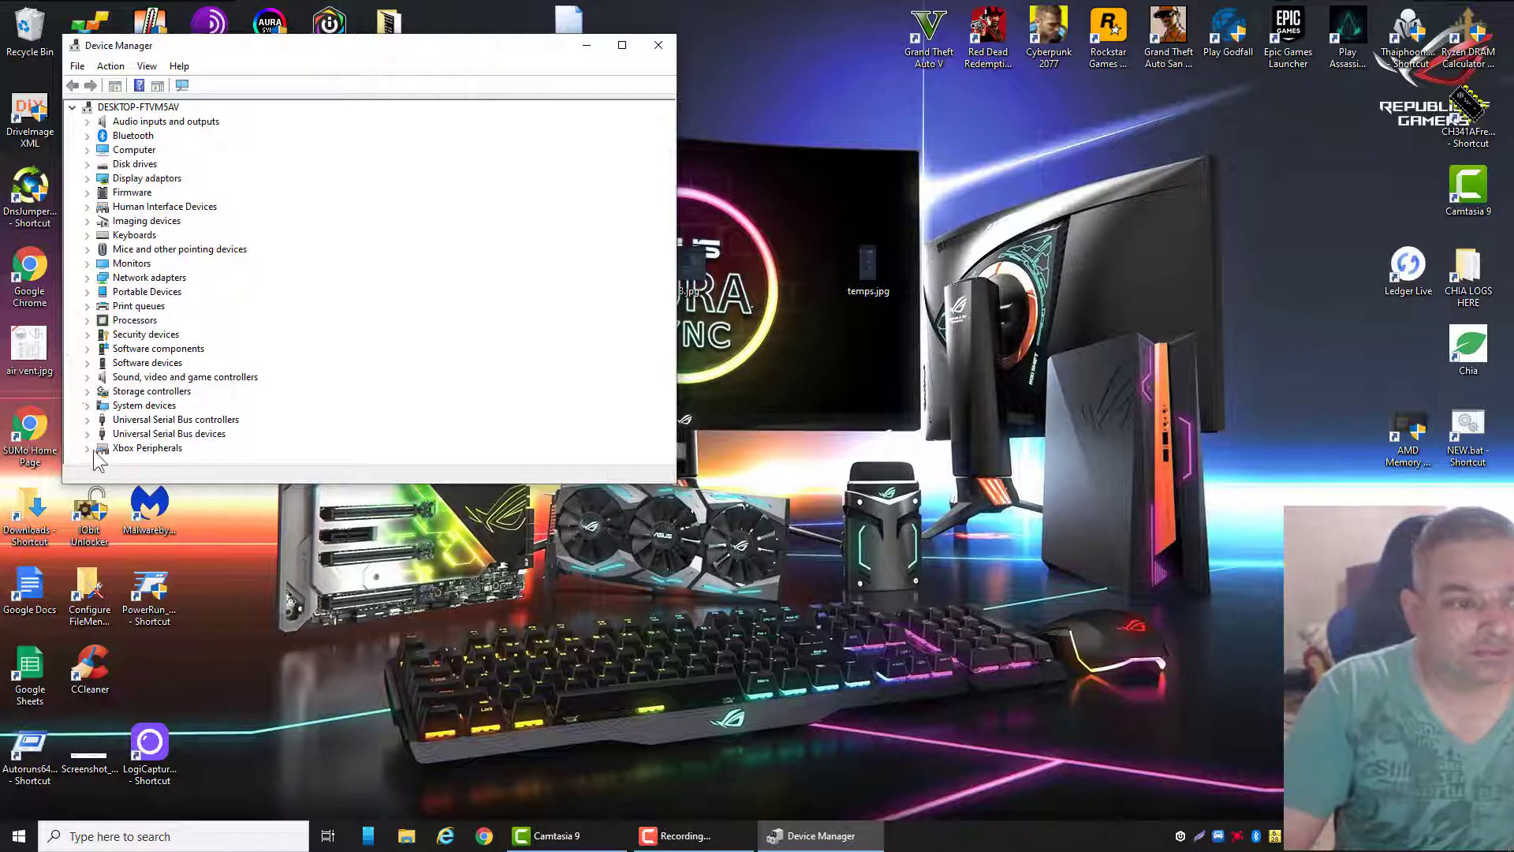
{"action": "left_click", "coordinate": [87, 391]}
{"action": "left_click", "coordinate": [142, 292]}
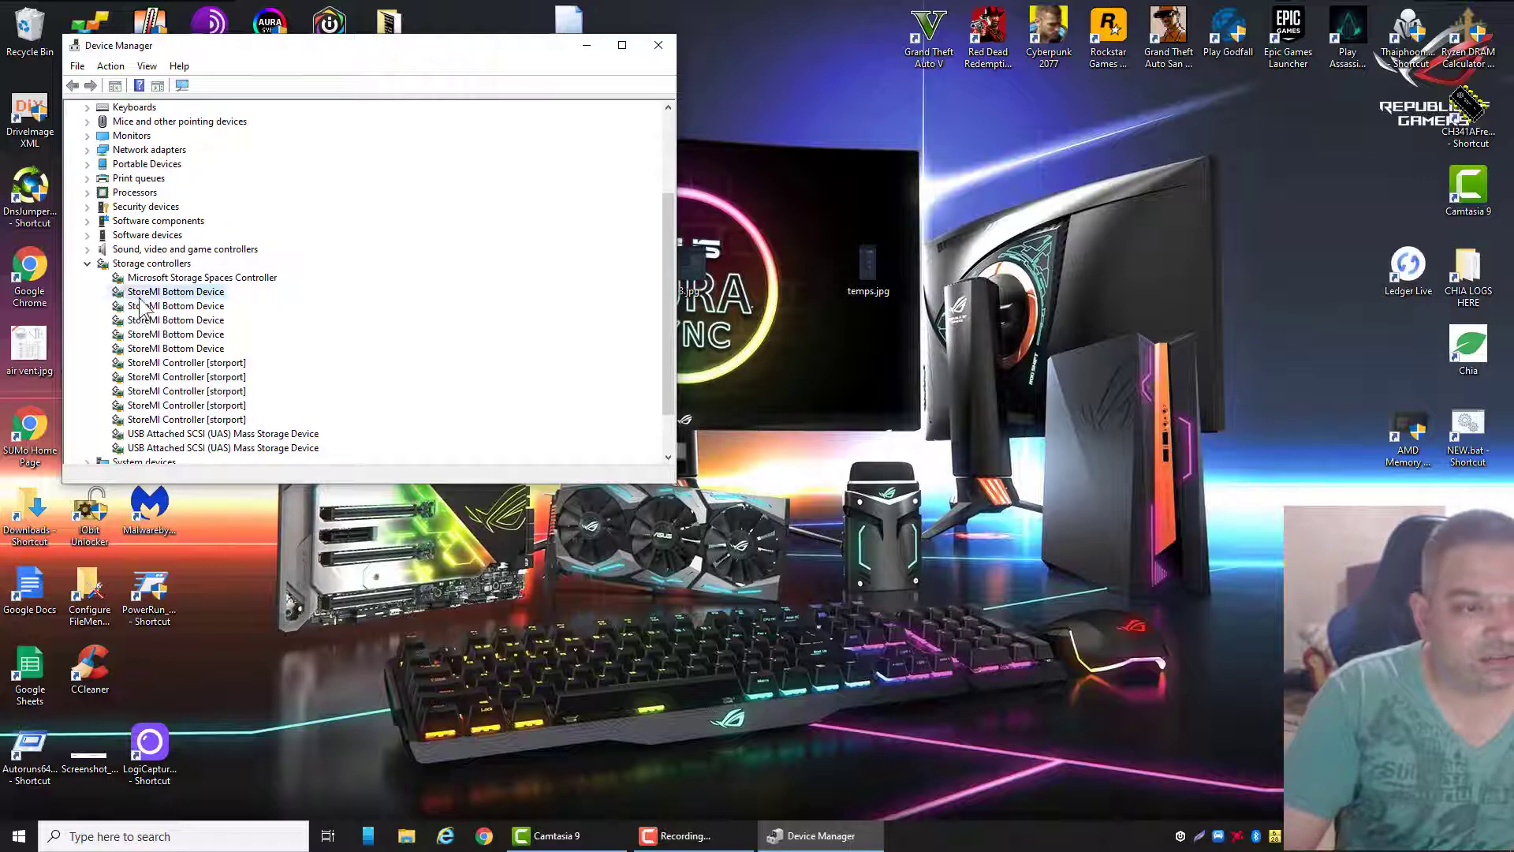
{"action": "left_click", "coordinate": [170, 319]}
{"action": "left_click", "coordinate": [175, 348]}
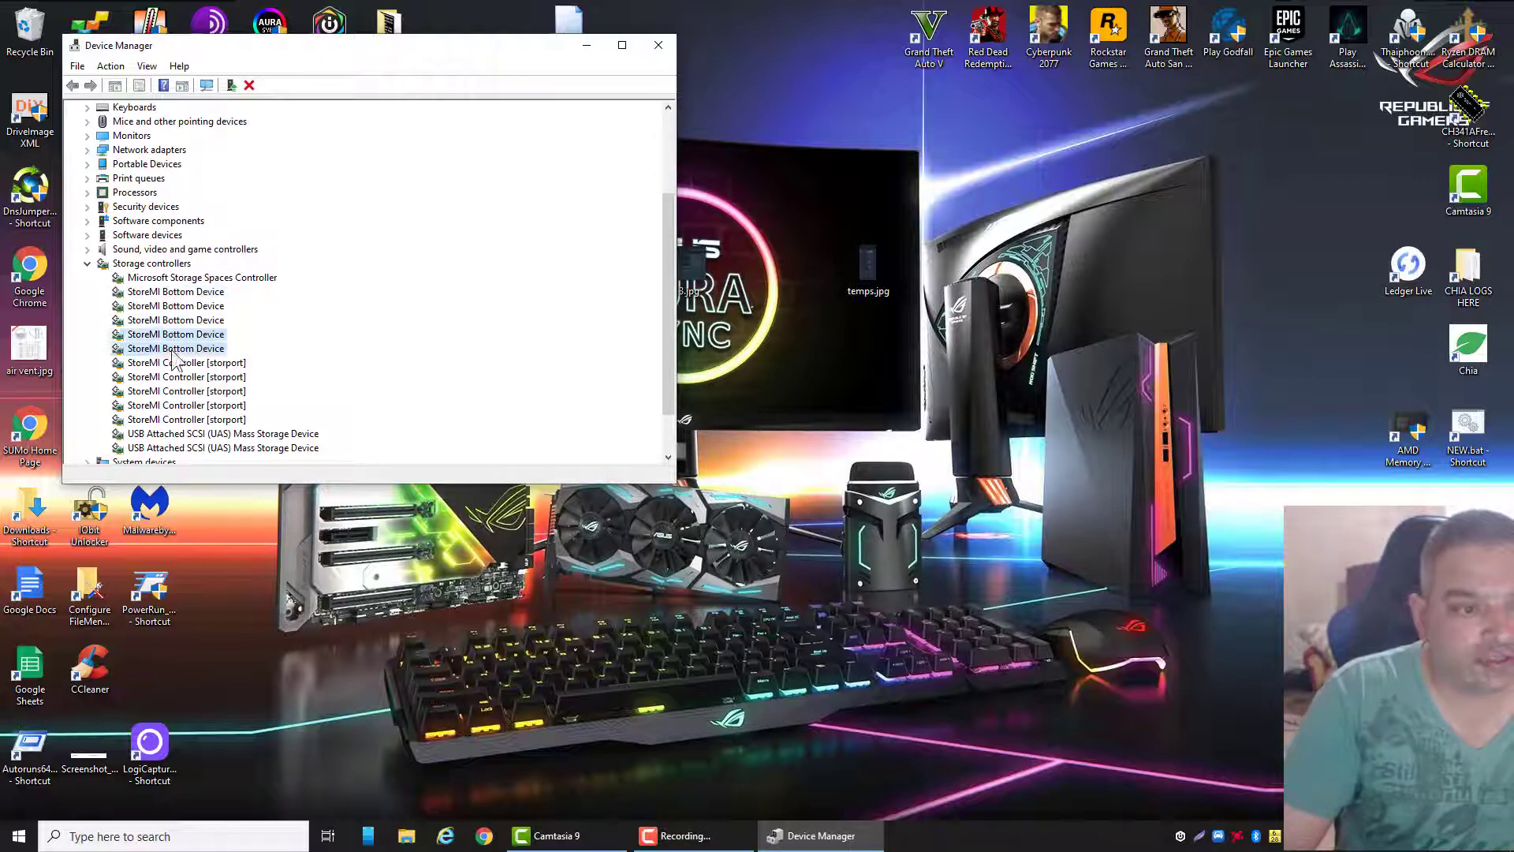
{"action": "left_click", "coordinate": [175, 391]}
{"action": "left_click", "coordinate": [176, 405]}
{"action": "left_click", "coordinate": [175, 391]}
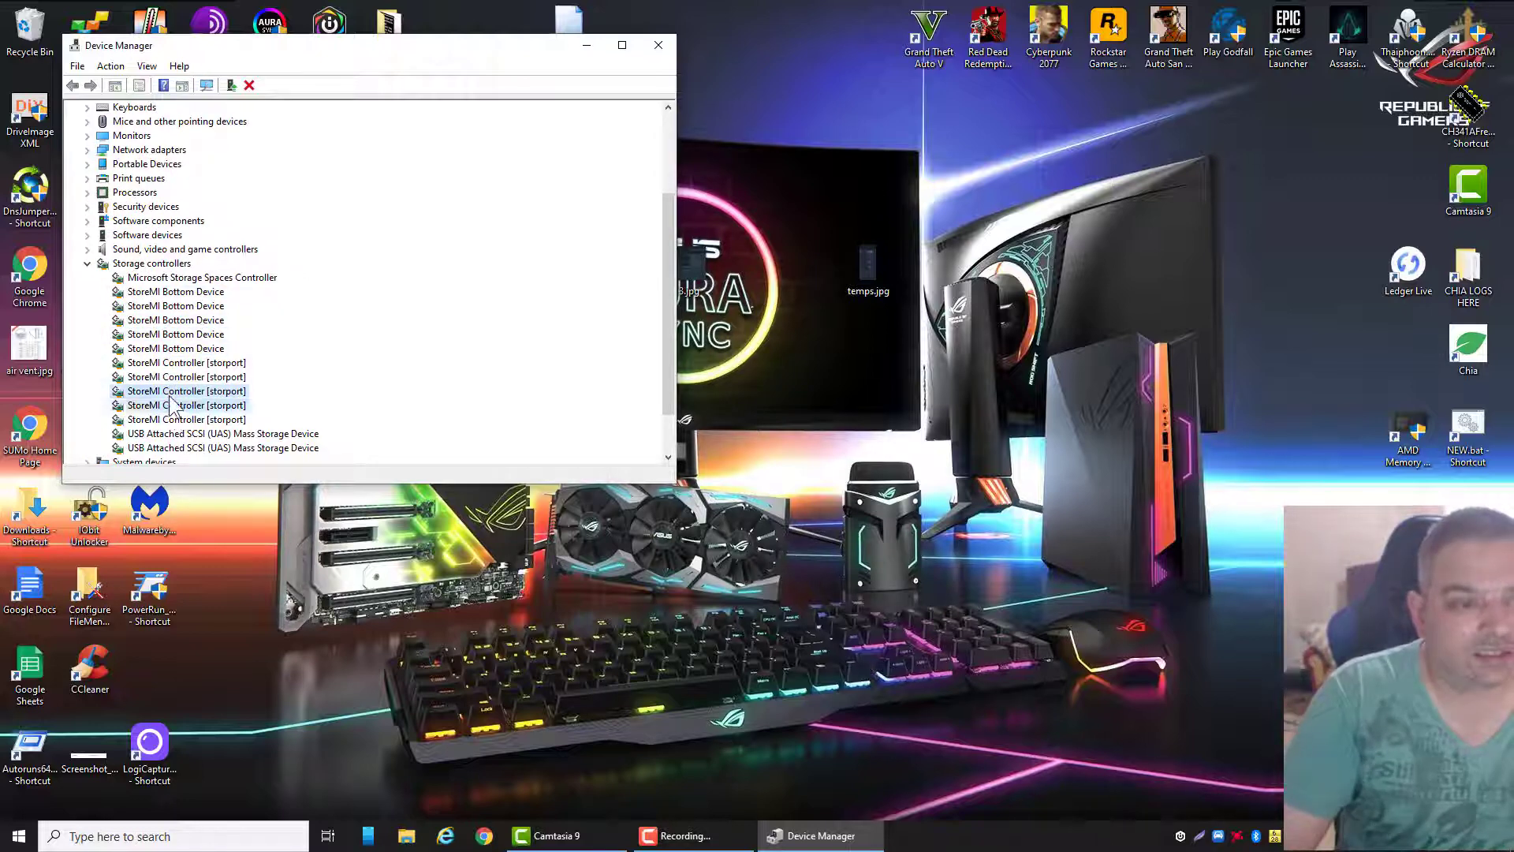
{"action": "left_click", "coordinate": [175, 377]}
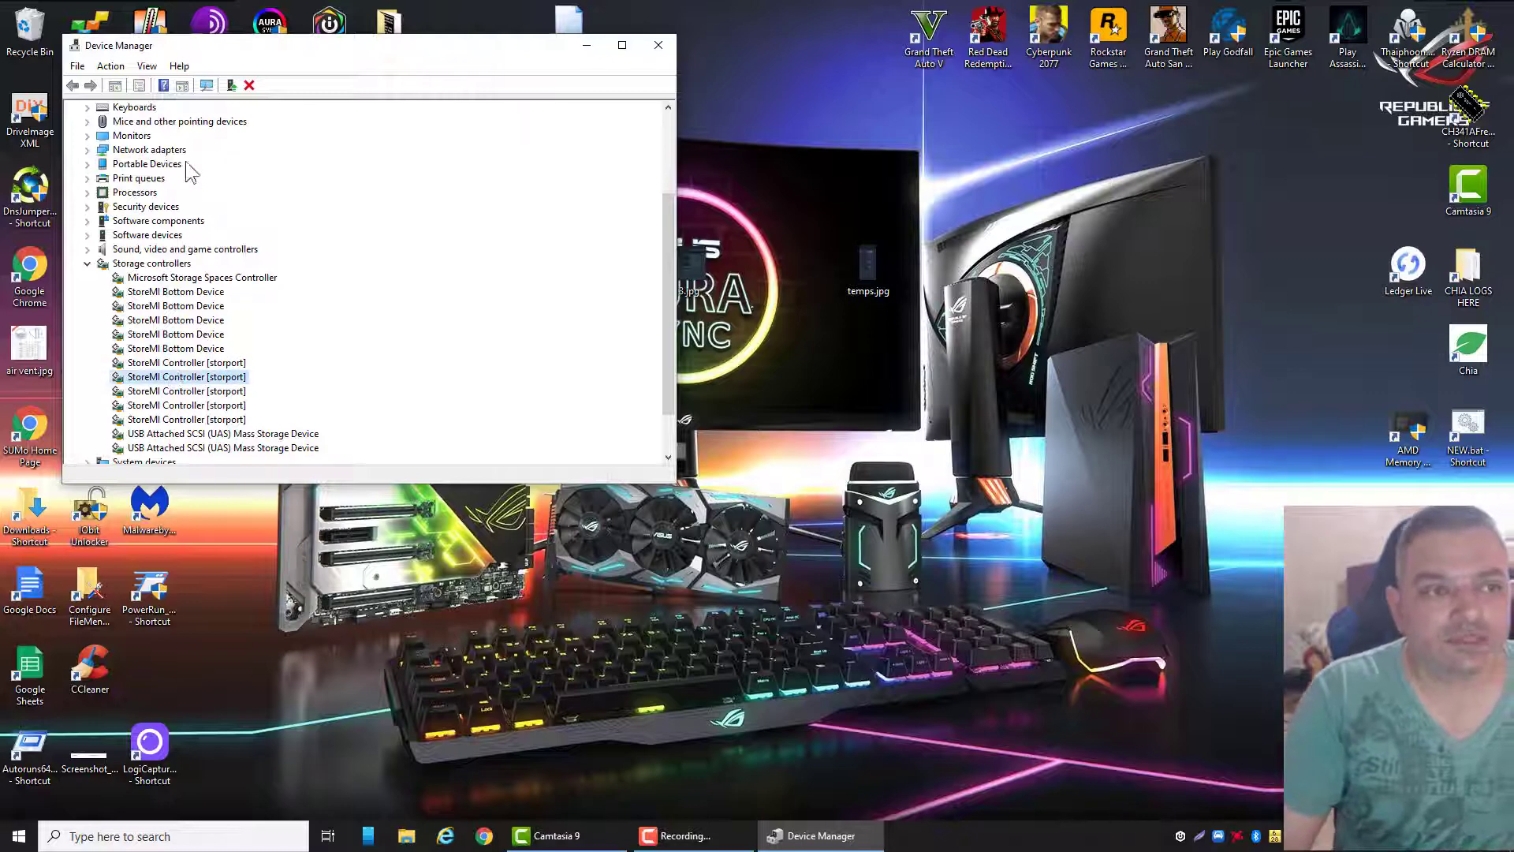
{"action": "scroll", "coordinate": [189, 169], "scroll_direction": "up", "scroll_amount": 3}
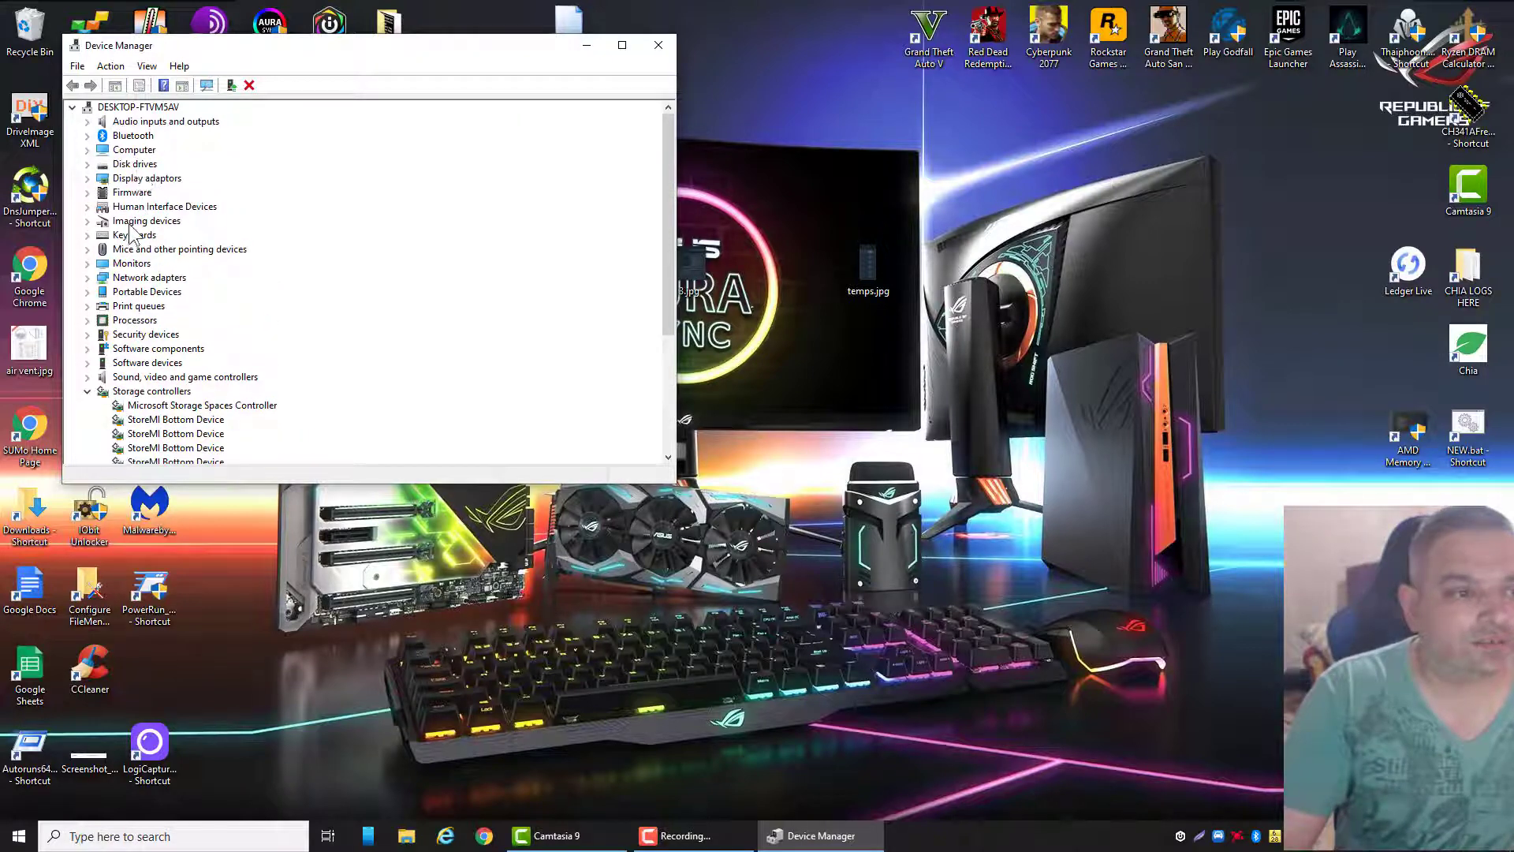
{"action": "left_click", "coordinate": [657, 45]}
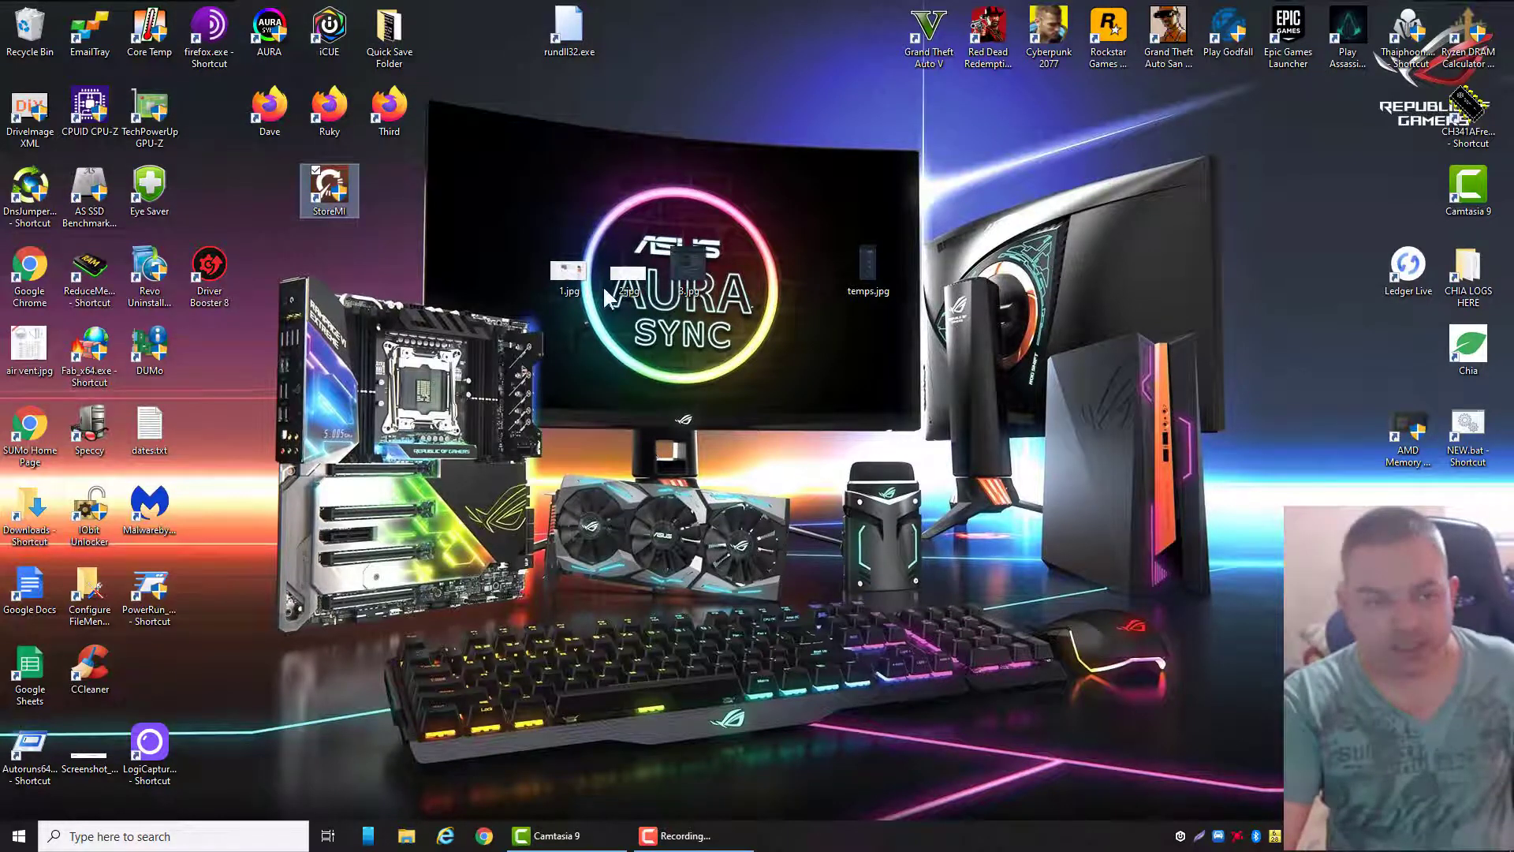
{"action": "double_click", "coordinate": [331, 193]}
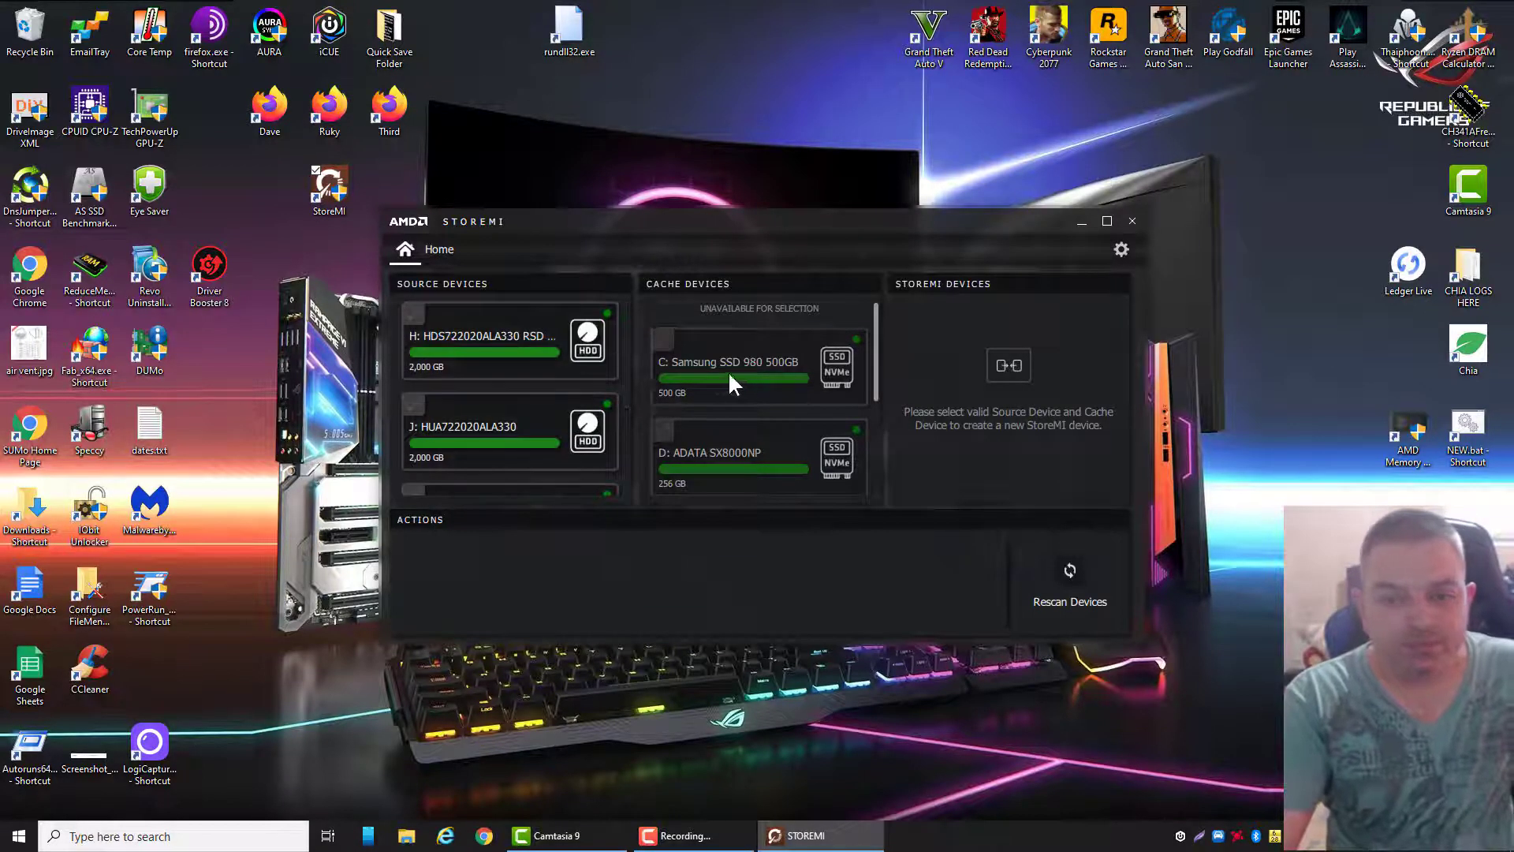
{"action": "scroll", "coordinate": [732, 368], "scroll_direction": "up", "scroll_amount": 2}
{"action": "scroll", "coordinate": [736, 363], "scroll_direction": "down", "scroll_amount": 2}
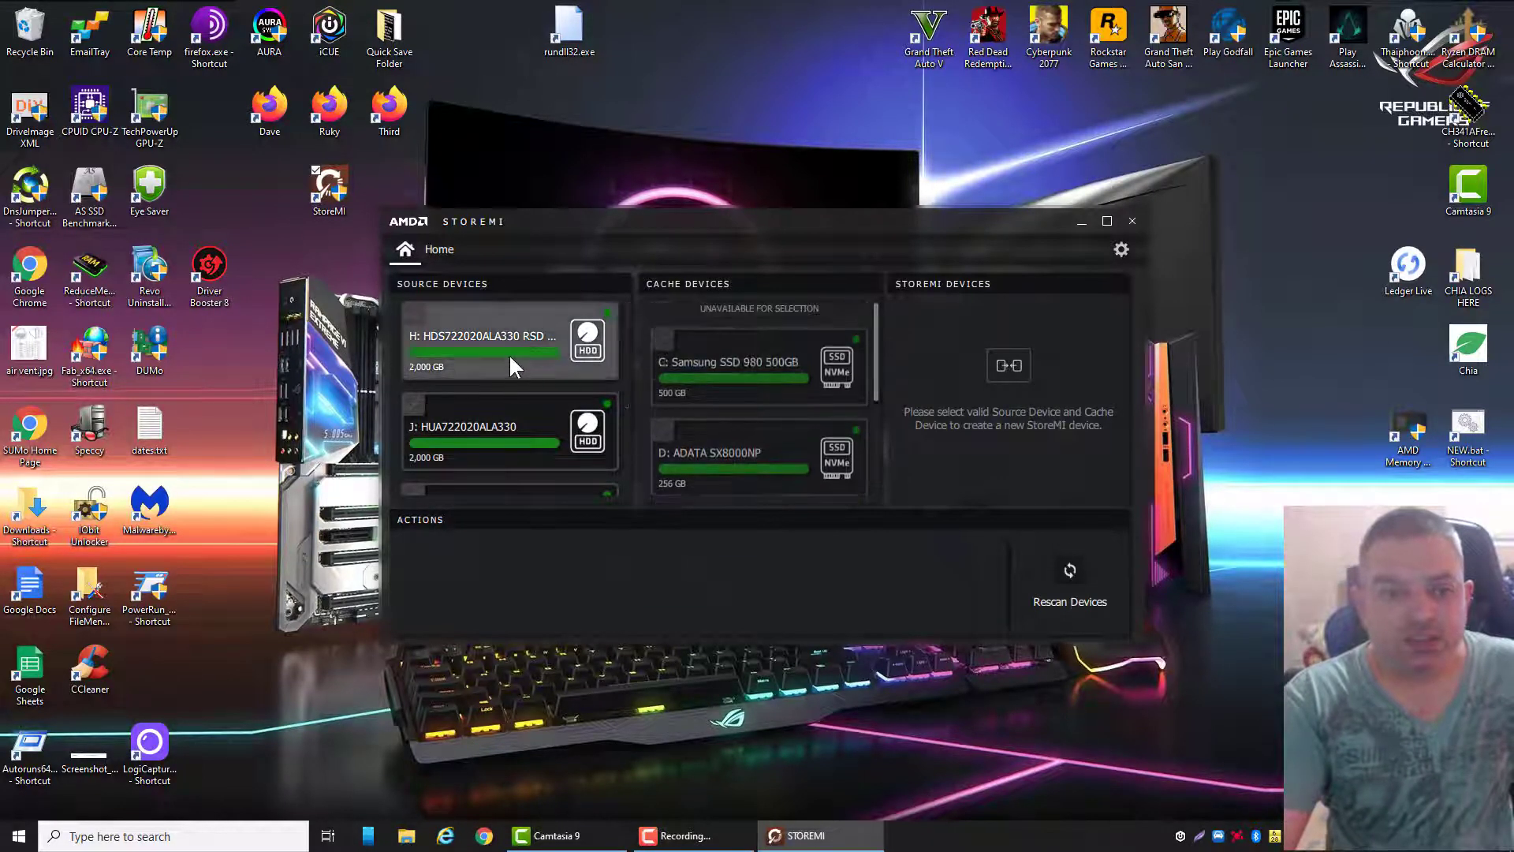
{"action": "scroll", "coordinate": [508, 354], "scroll_direction": "down", "scroll_amount": 2}
{"action": "scroll", "coordinate": [509, 353], "scroll_direction": "up", "scroll_amount": 2}
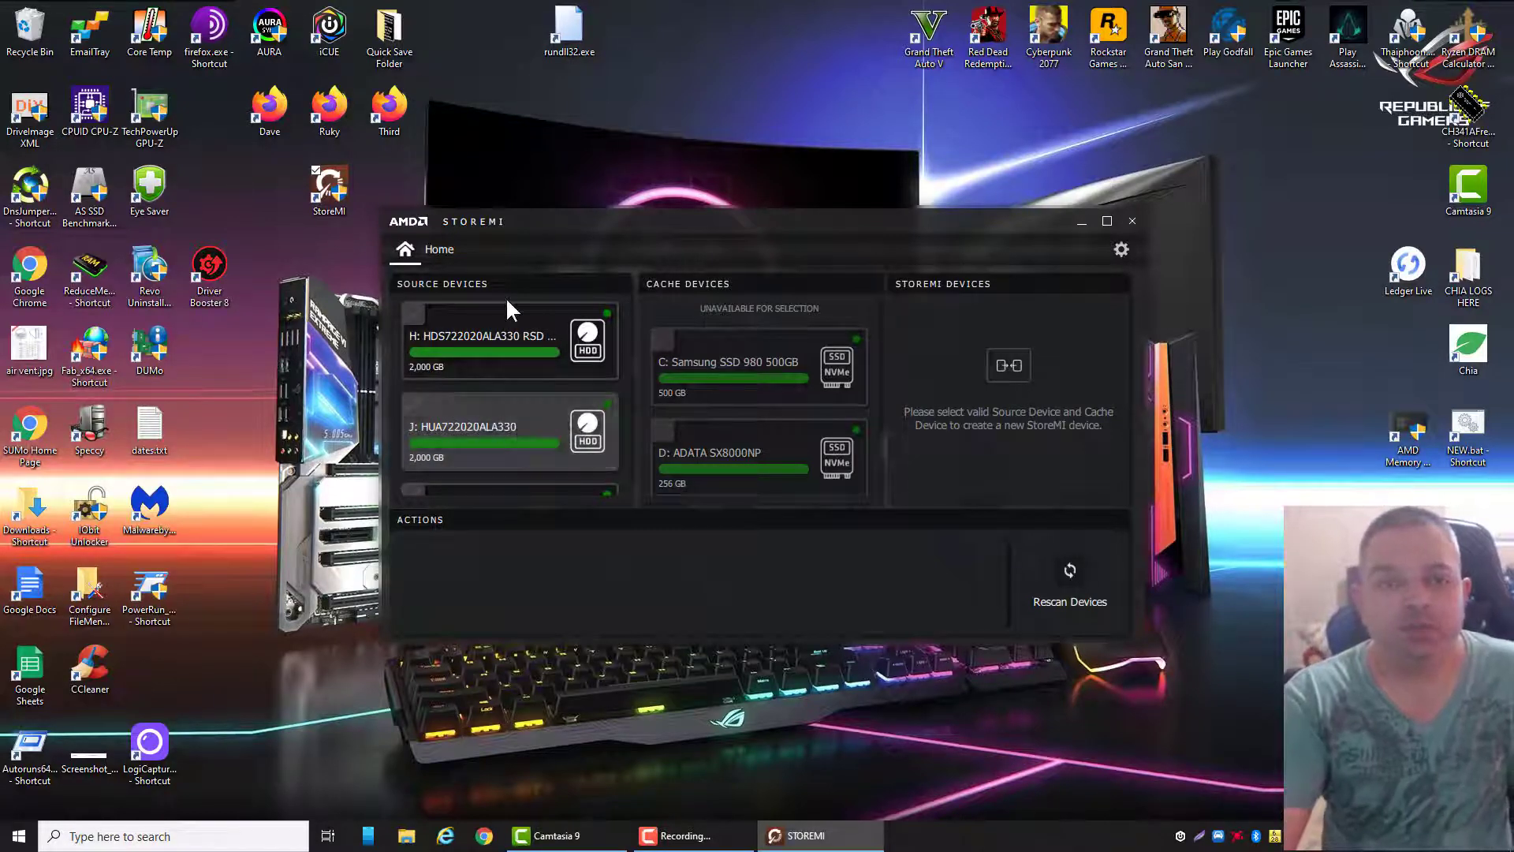
{"action": "left_click", "coordinate": [478, 338]}
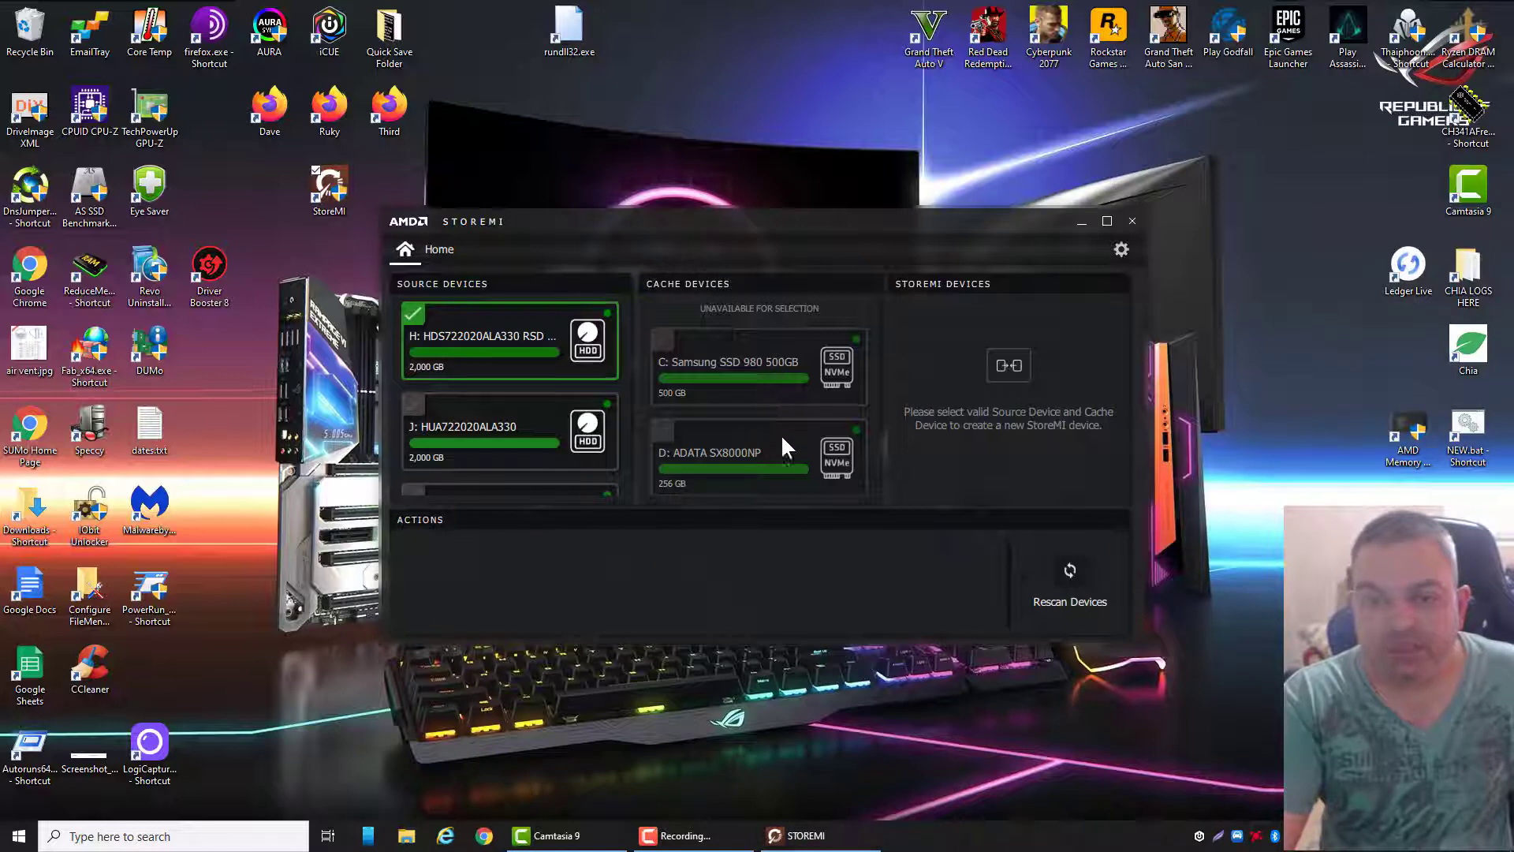
{"action": "mouse_move", "coordinate": [759, 450]}
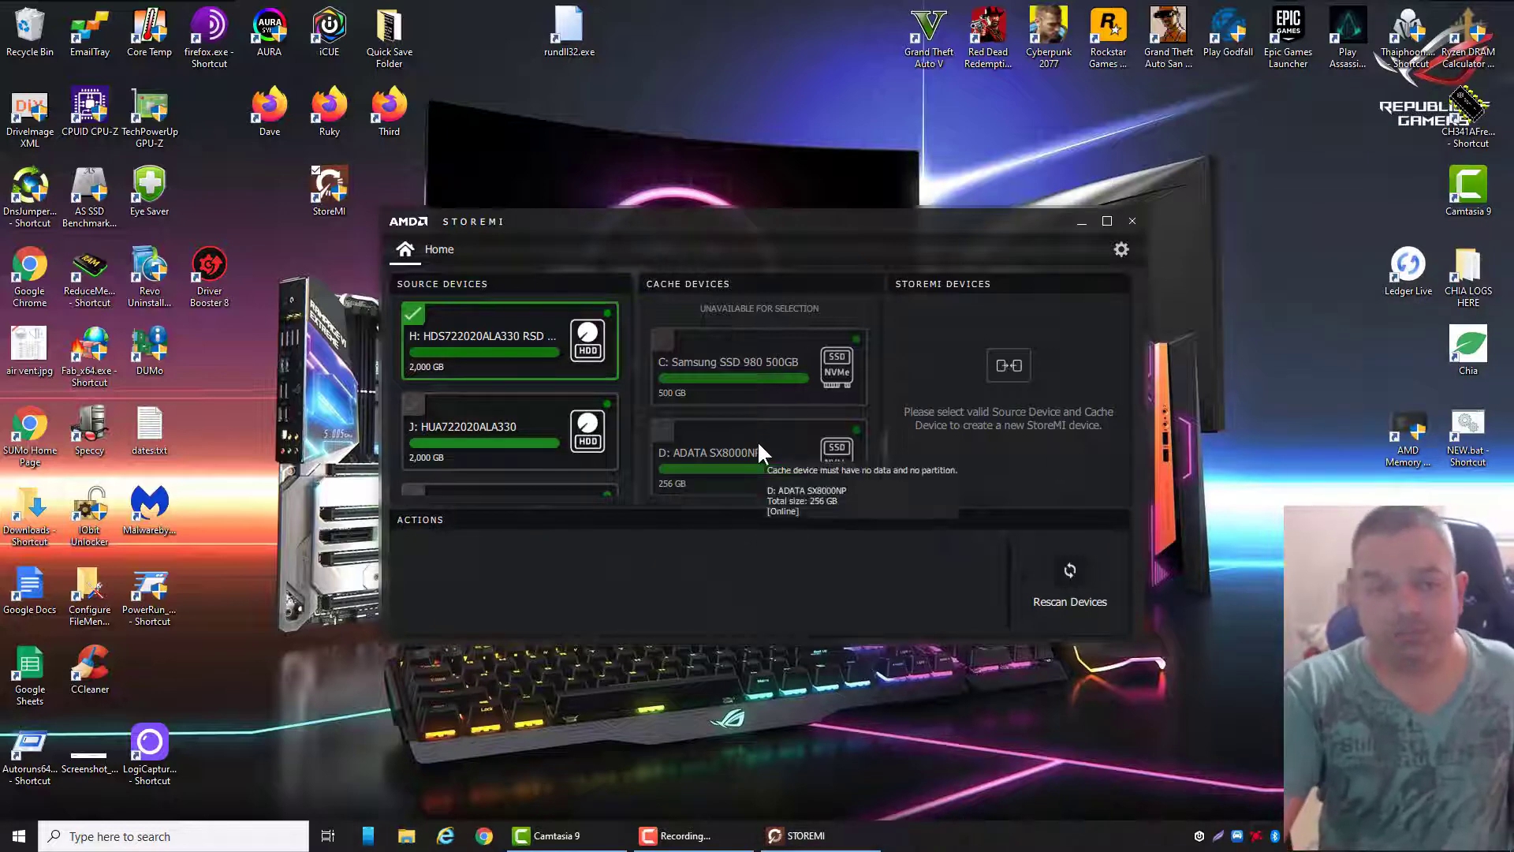
{"action": "left_click", "coordinate": [1131, 221]}
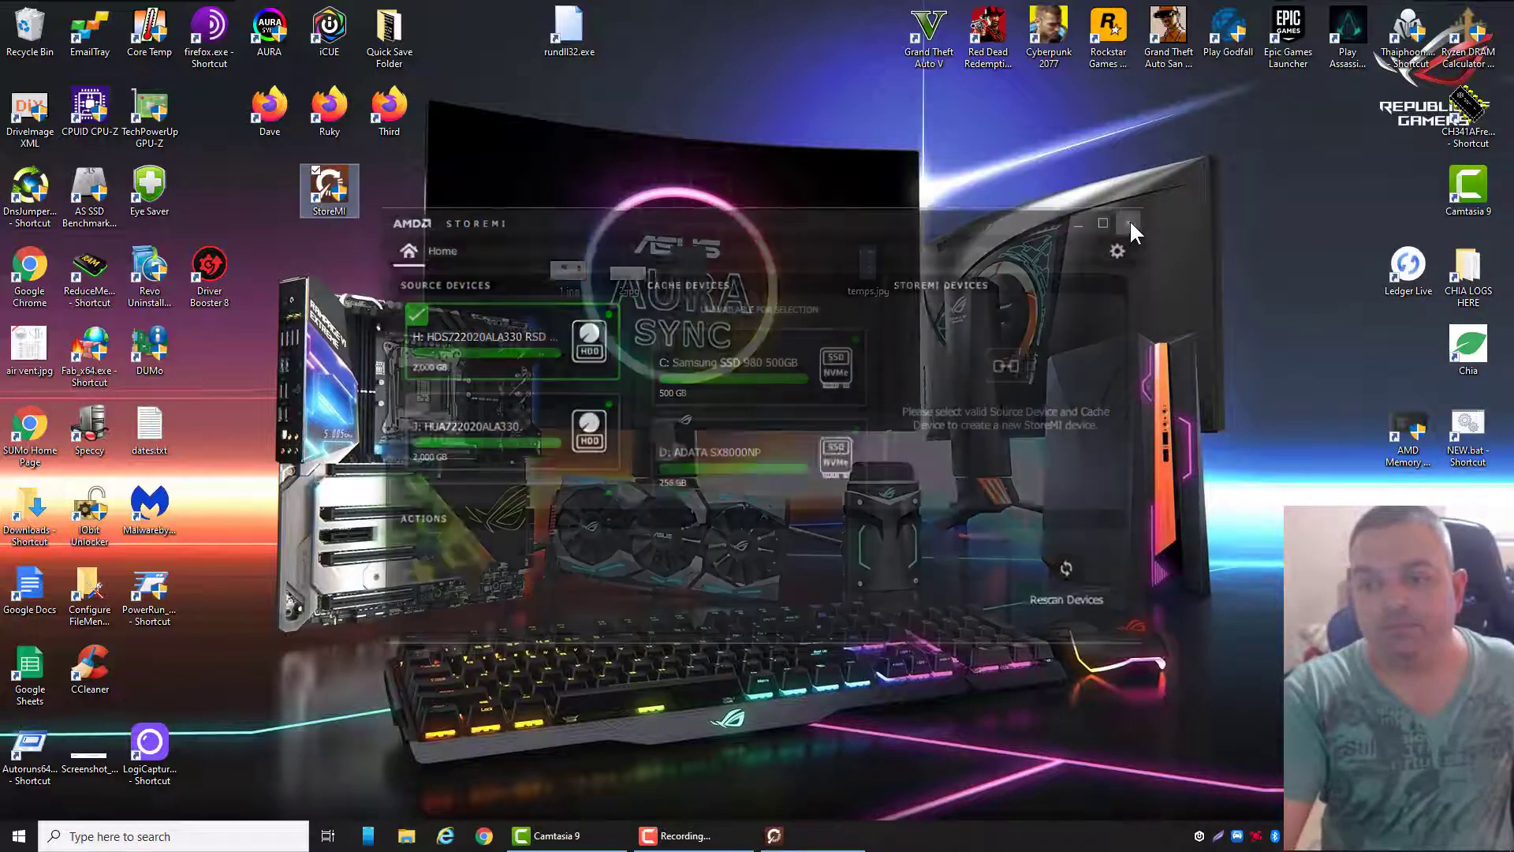